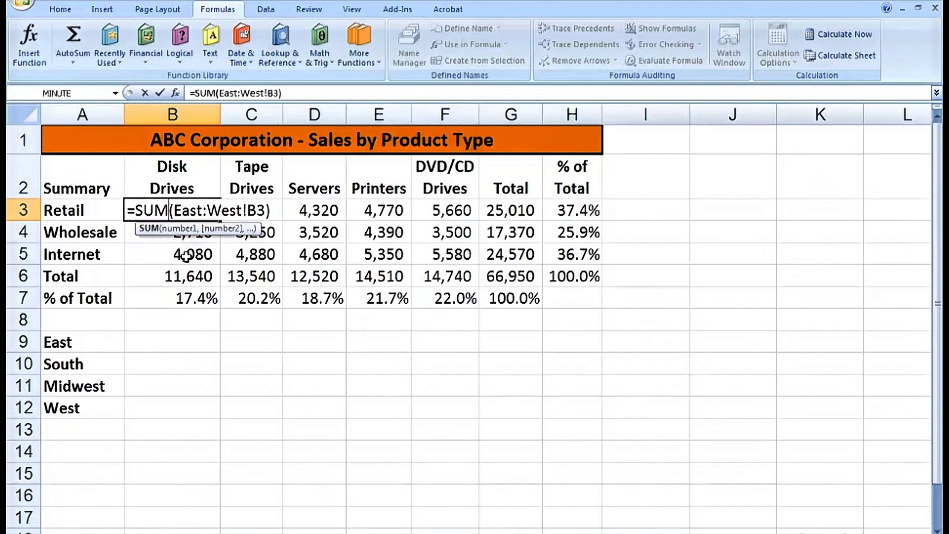
Link cell B9 on the summary sheet to the East sheet's grand total with the formula =East!G6.
key("ctrl+Return")
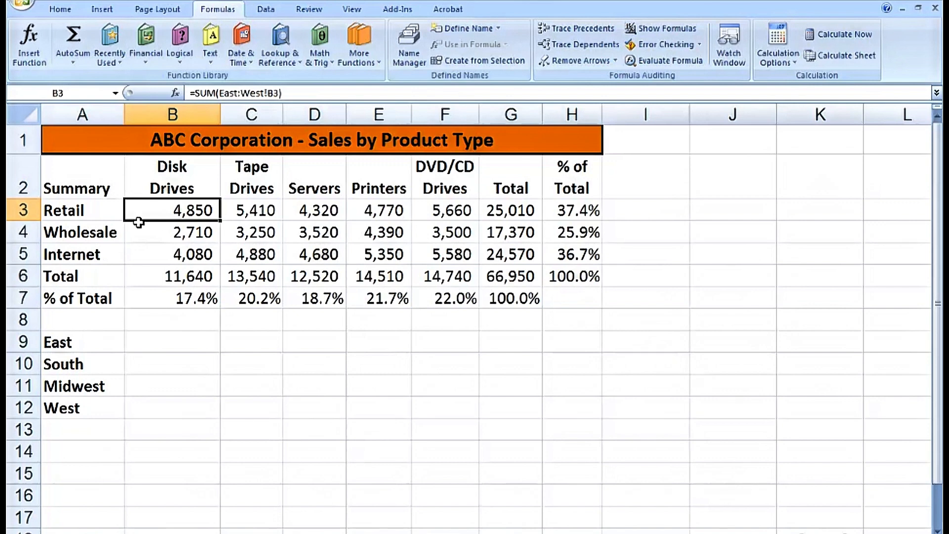
left_click(494, 276)
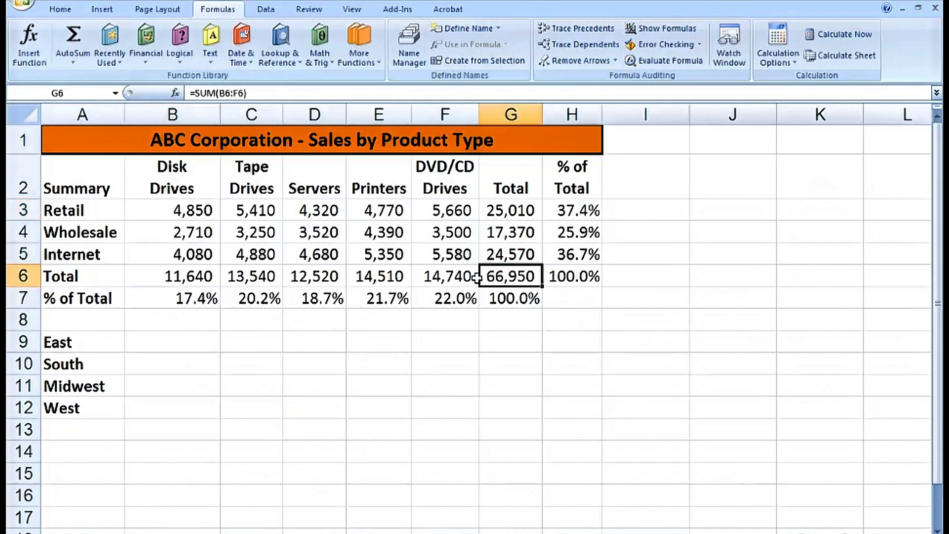
left_click(171, 342)
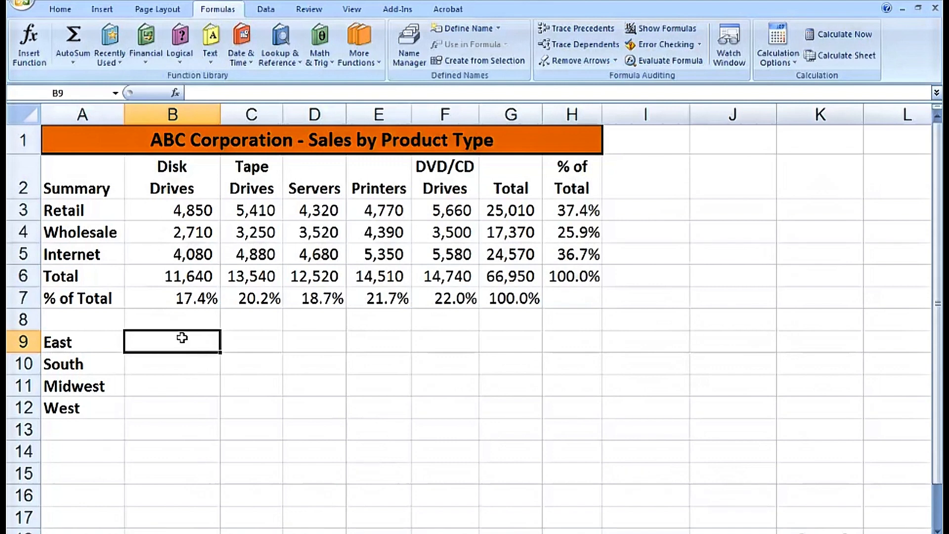
type("=")
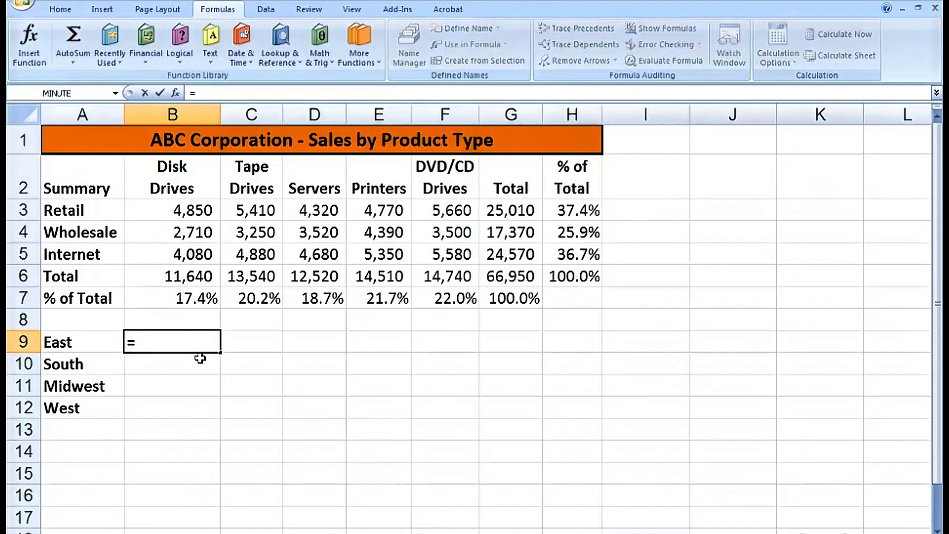
left_click(197, 533)
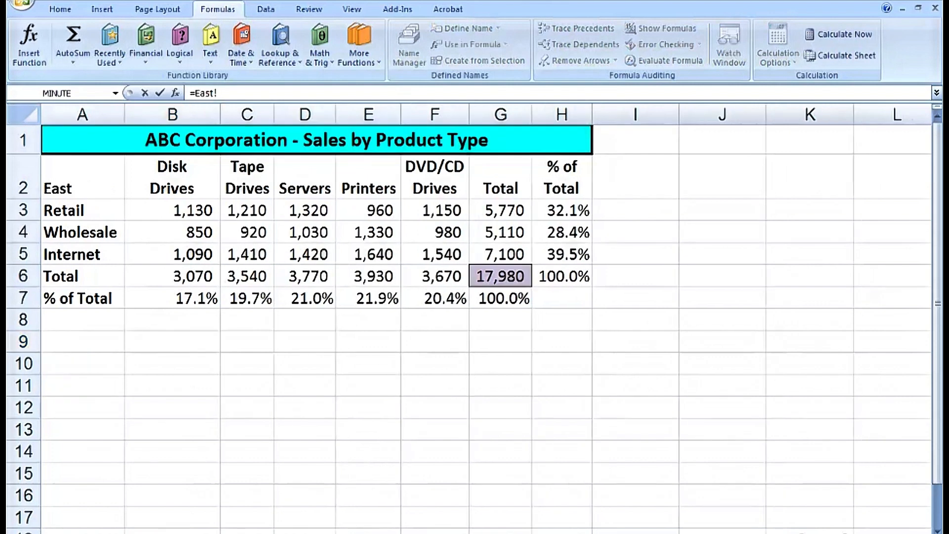
left_click(483, 276)
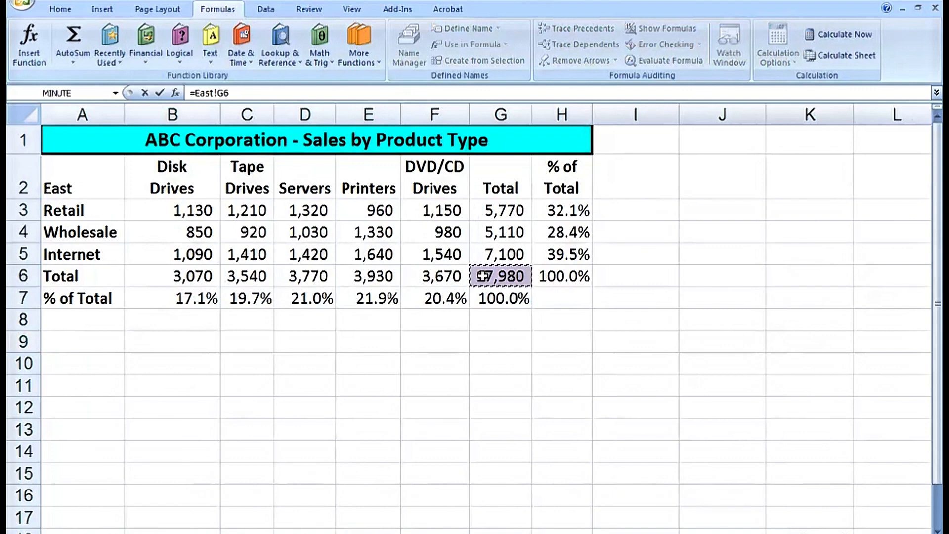
key("Return")
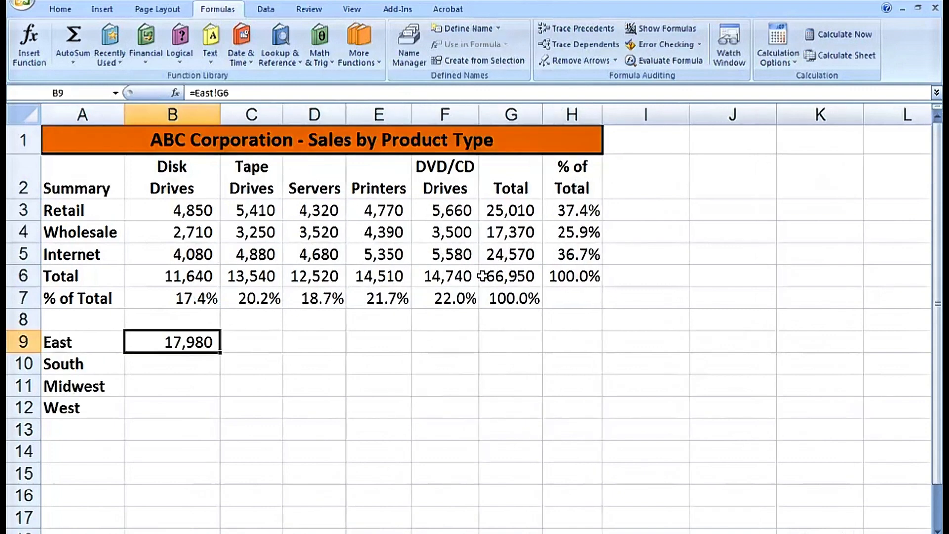
double_click(202, 341)
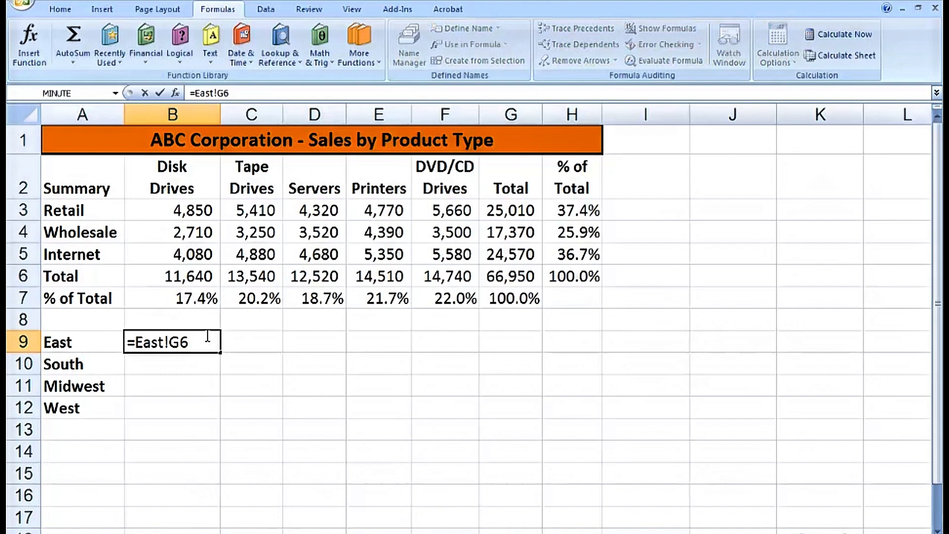
key("ctrl+Return")
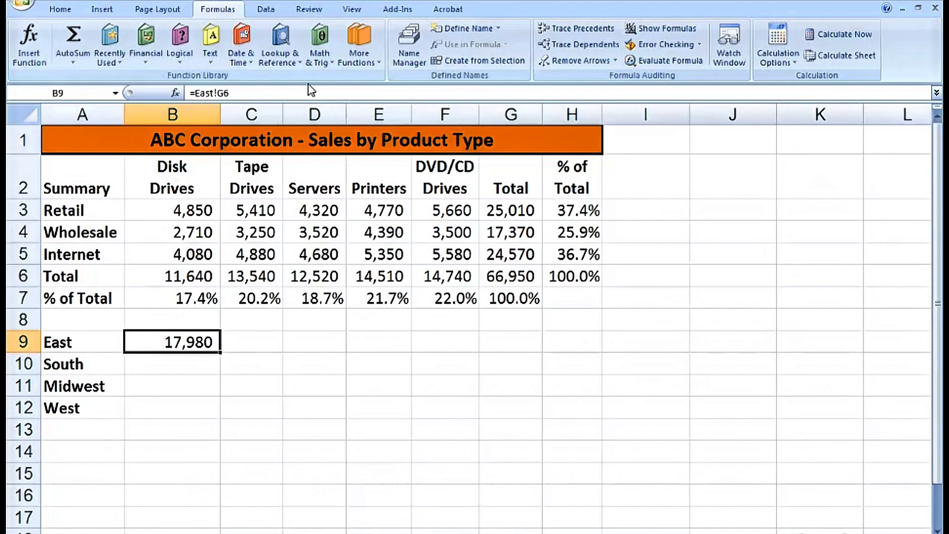
Test an indirect reference with B4 in D9 and =INDIRECT(D9) in E9, and clear both test cells.
left_click(283, 49)
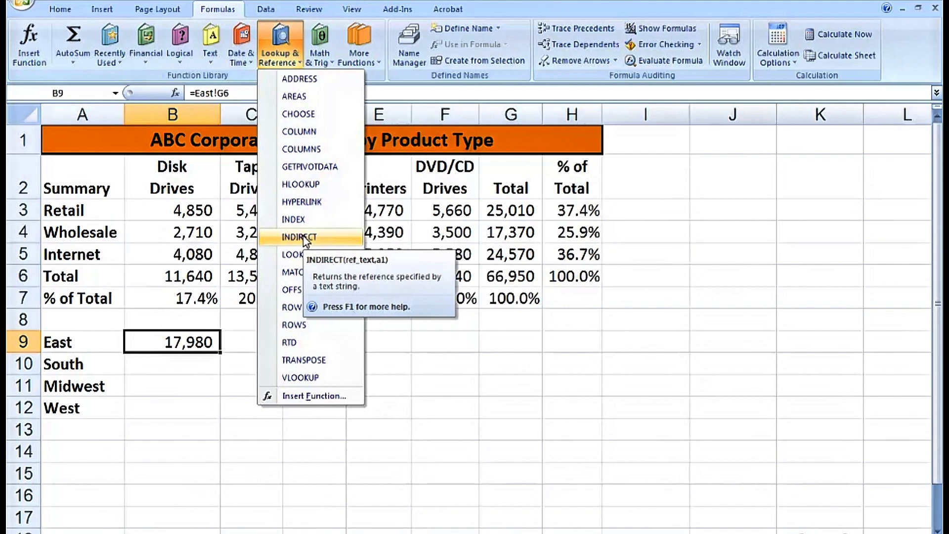
key("Escape")
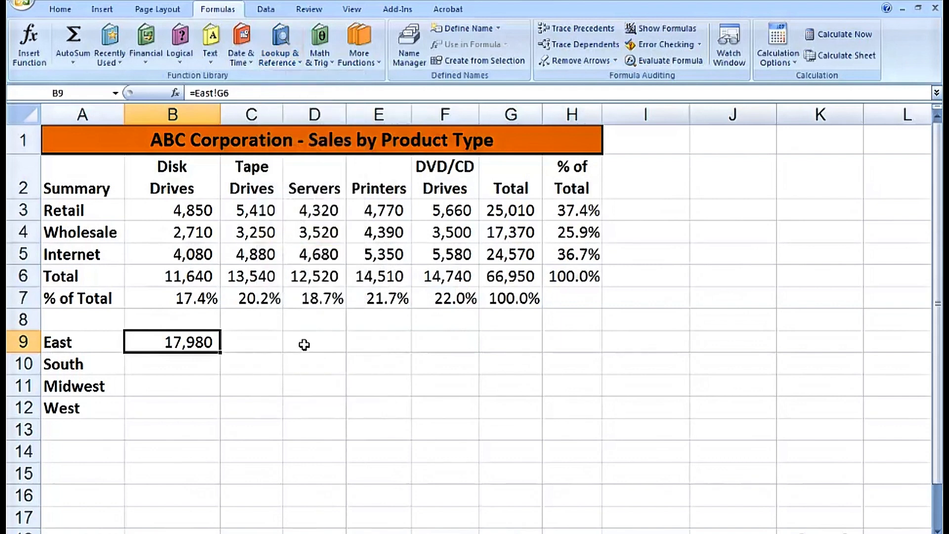
left_click(304, 344)
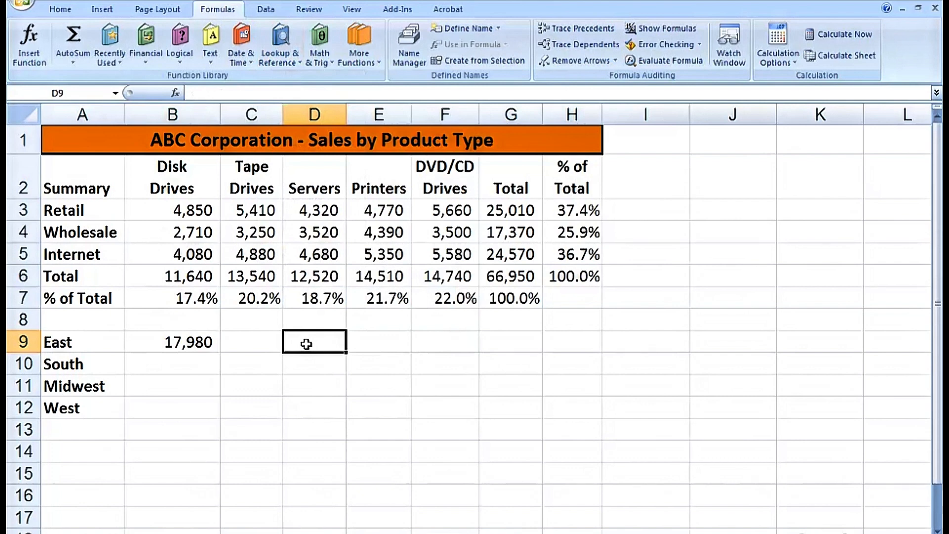
type("B4")
key("Tab")
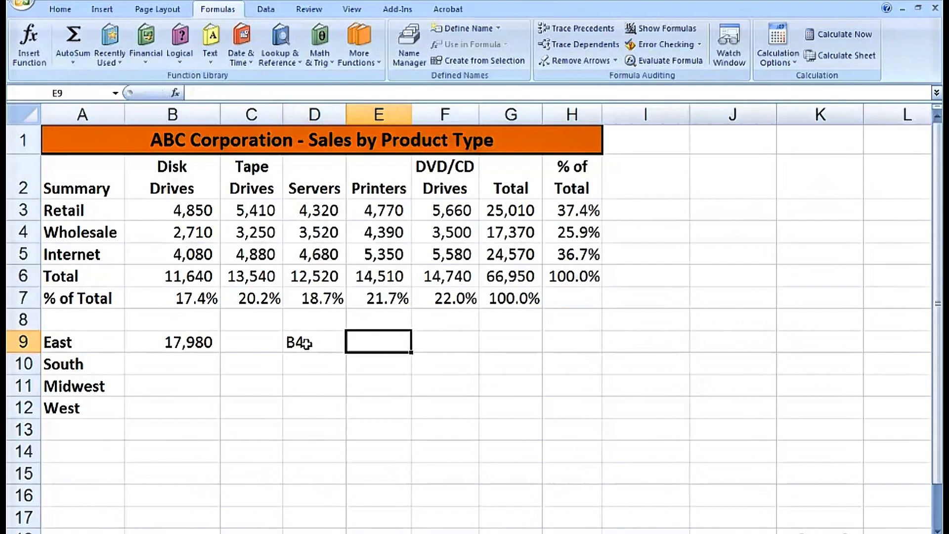
type("=")
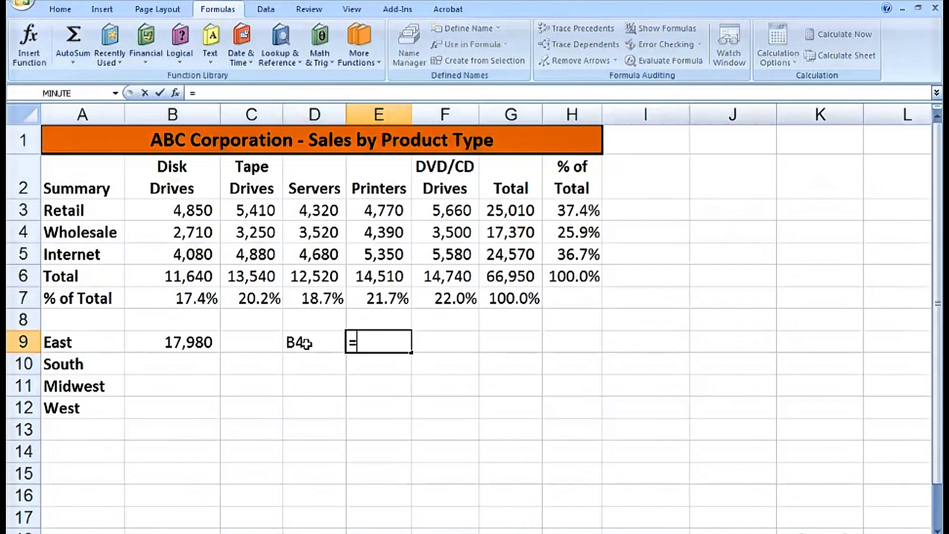
type("indirect(")
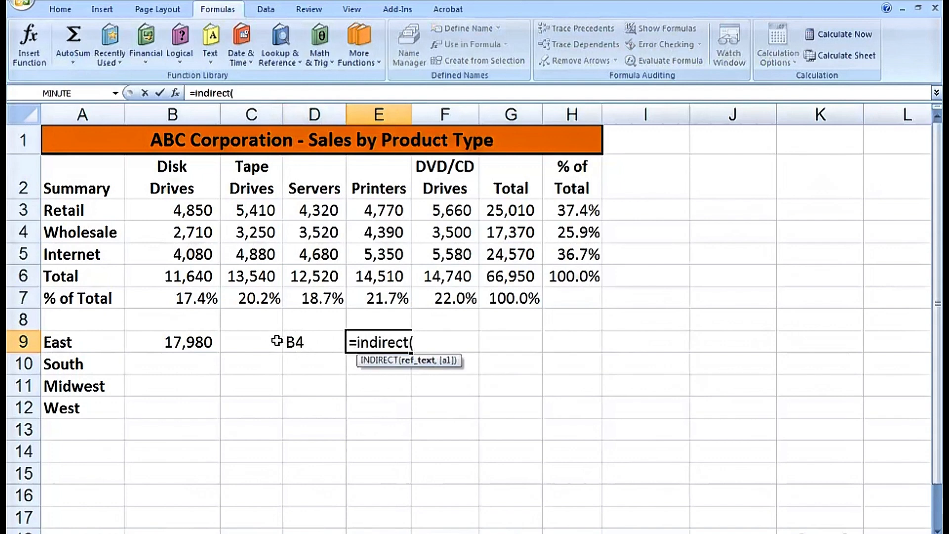
left_click(298, 341)
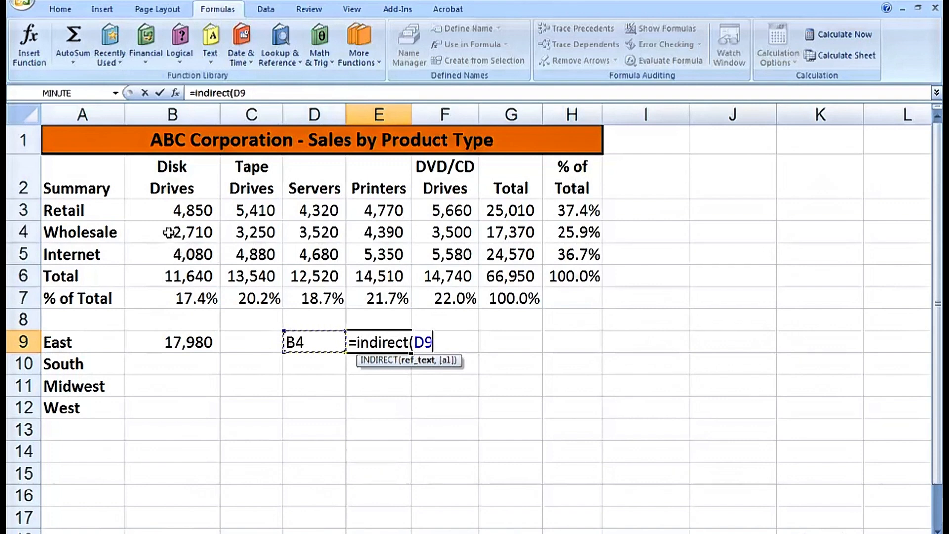
key("ctrl+Return")
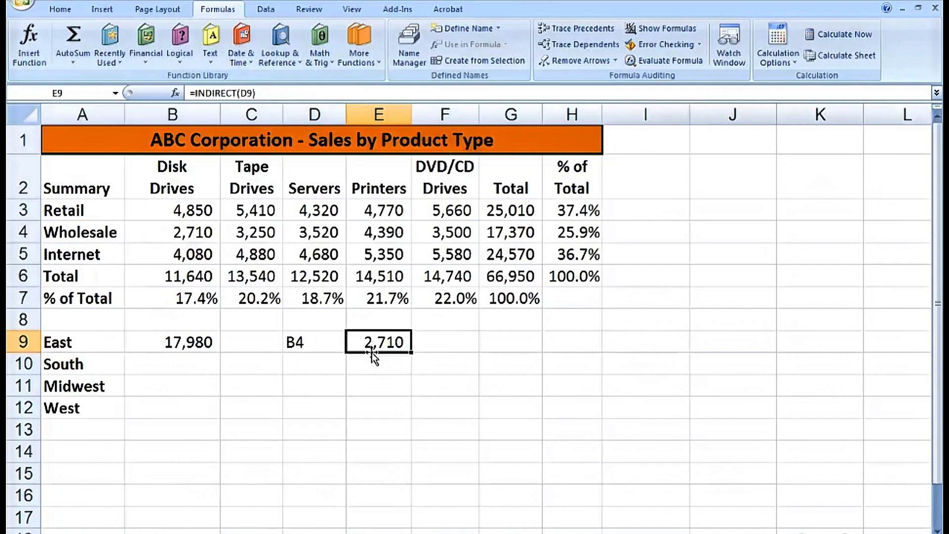
left_click_drag(333, 341, 360, 341)
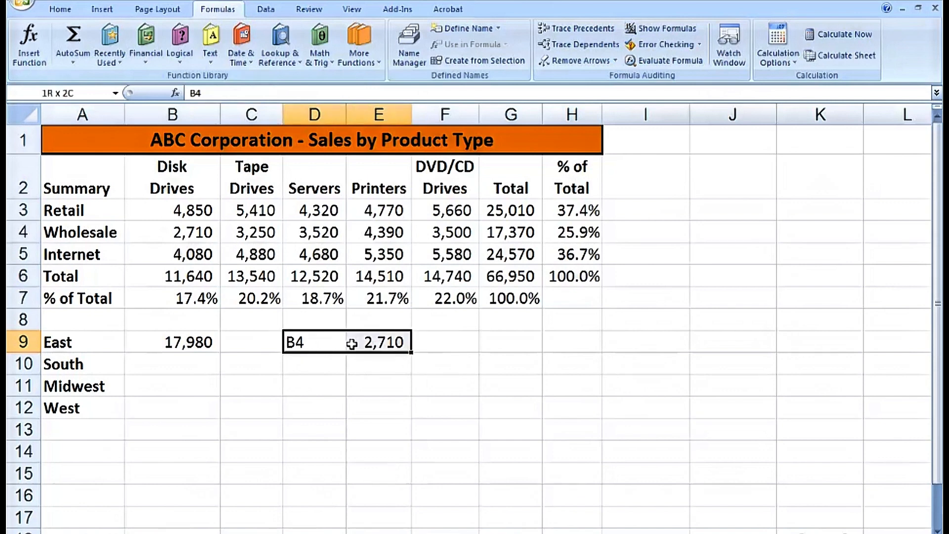
key("Delete")
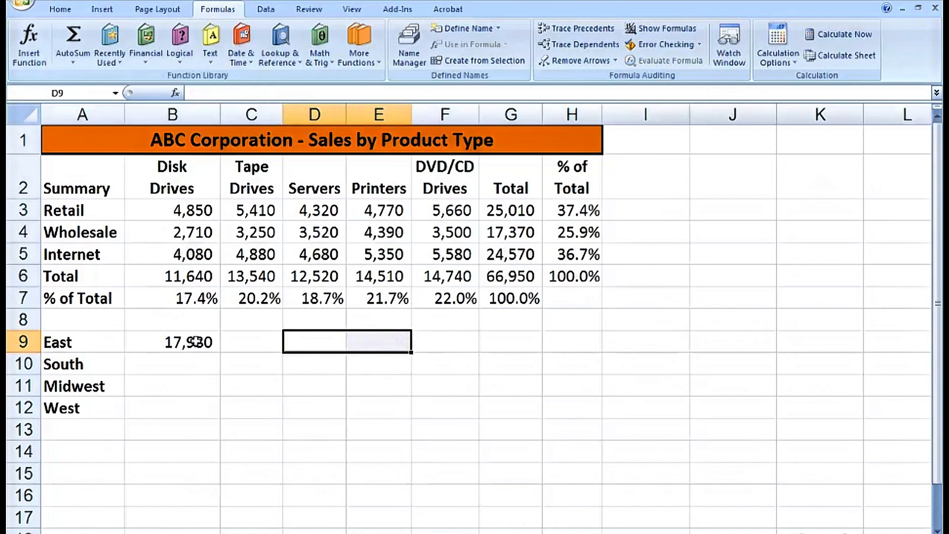
Review the East formula in B9 and the region labels in A9 to A11 that match the sheet names.
left_click(196, 341)
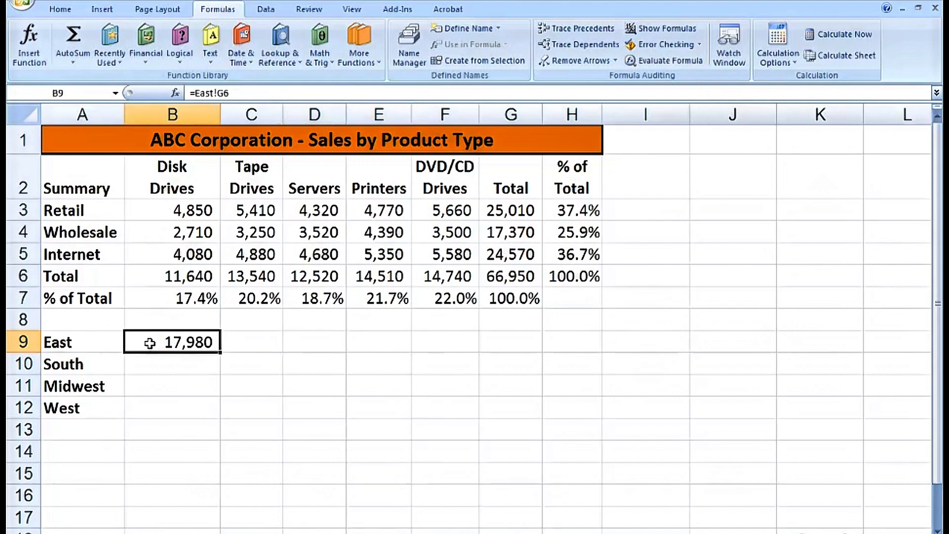
double_click(194, 343)
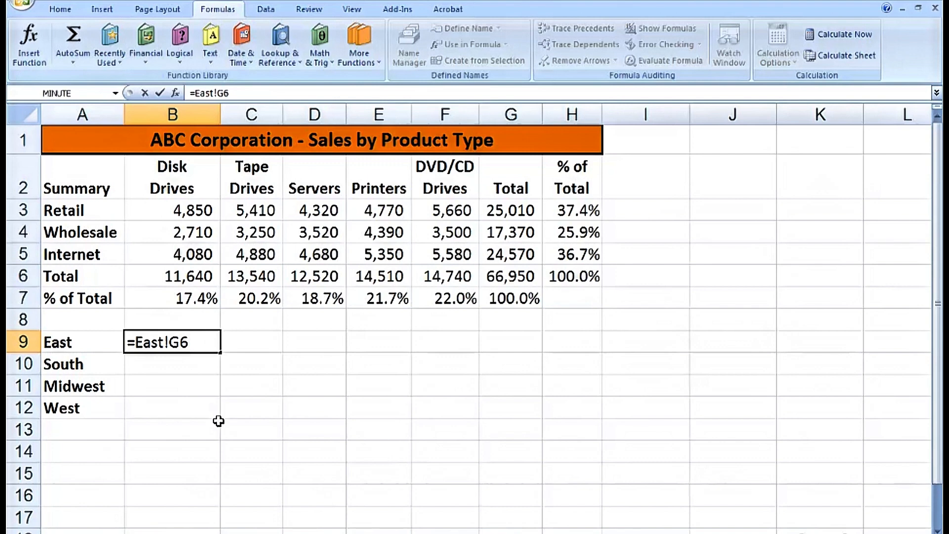
key("ctrl+Return")
left_click(88, 341)
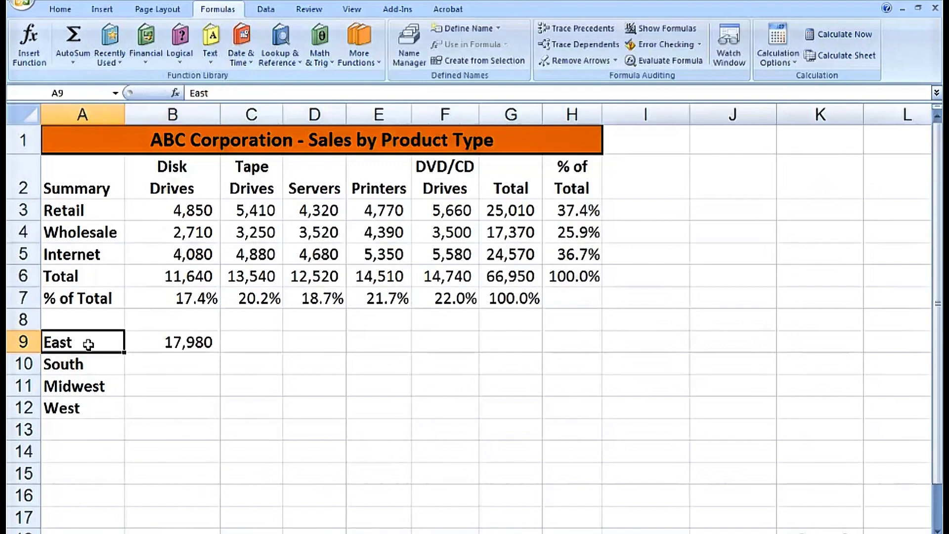
left_click(89, 364)
left_click(92, 384)
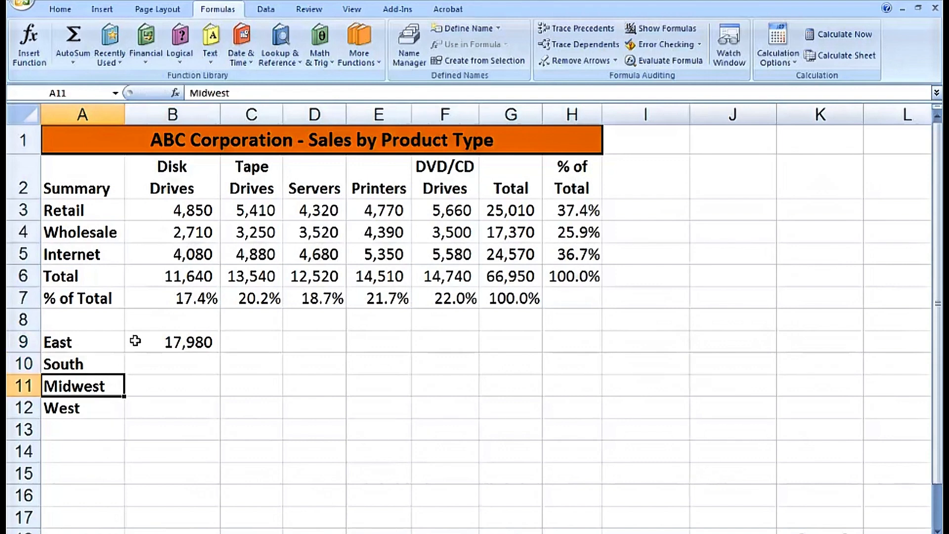
Move the formula from B9 to E9 and turn it into displayed text =East!G6 with a leading space.
left_click(135, 341)
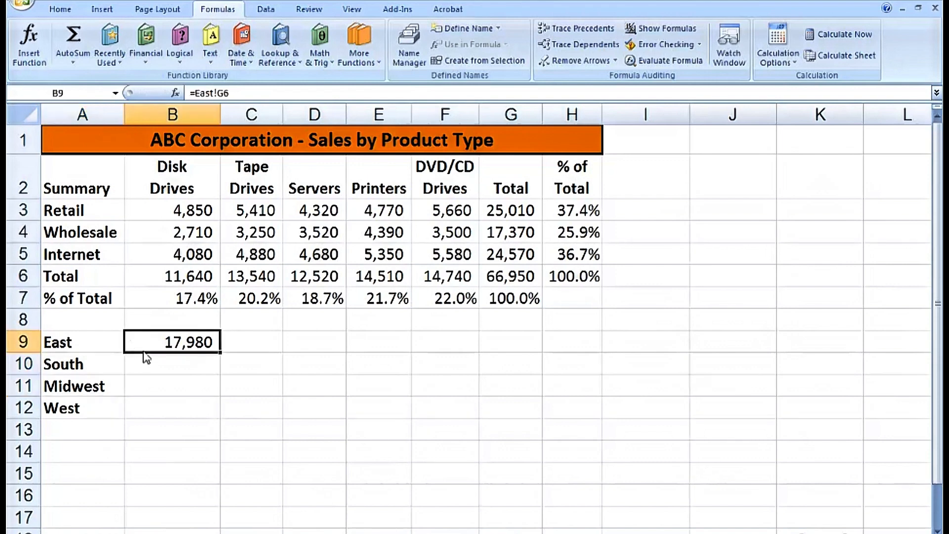
left_click_drag(147, 354, 366, 345)
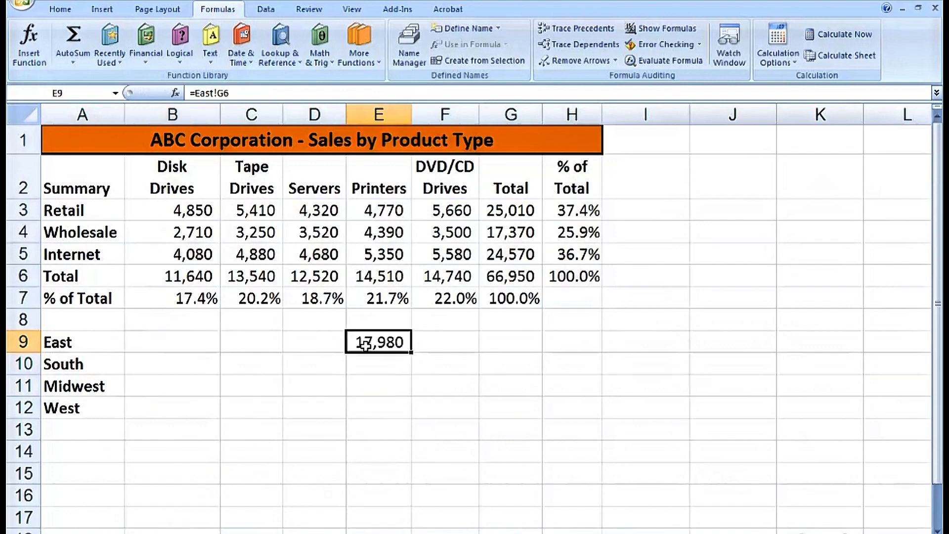
double_click(366, 344)
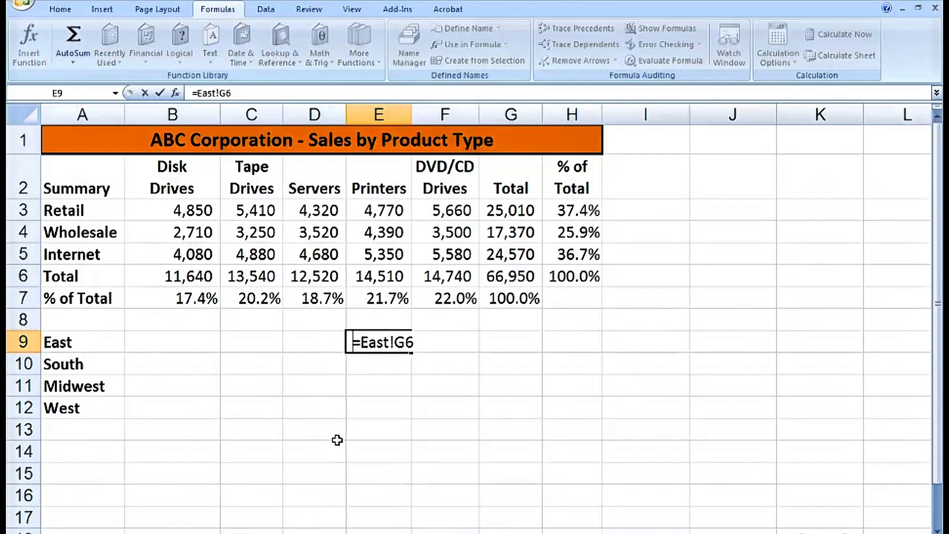
key("Return")
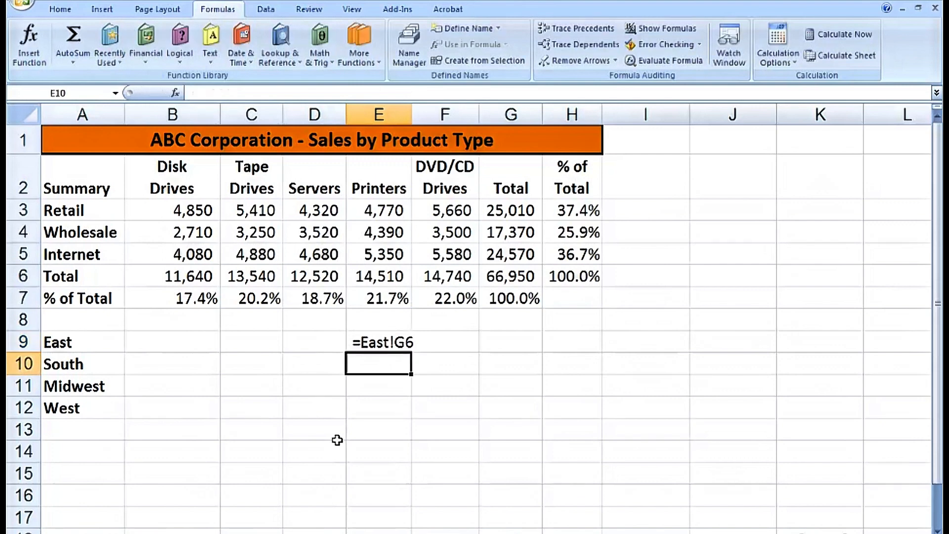
Enter the formula =INDIRECT(A9&"!G6") in B9 to build the East sheet reference from its label.
left_click(187, 345)
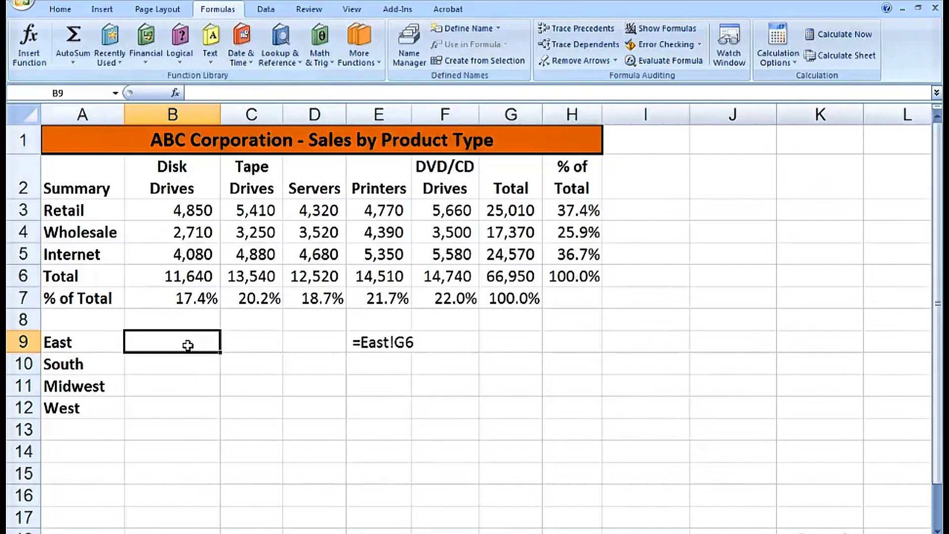
type("=i")
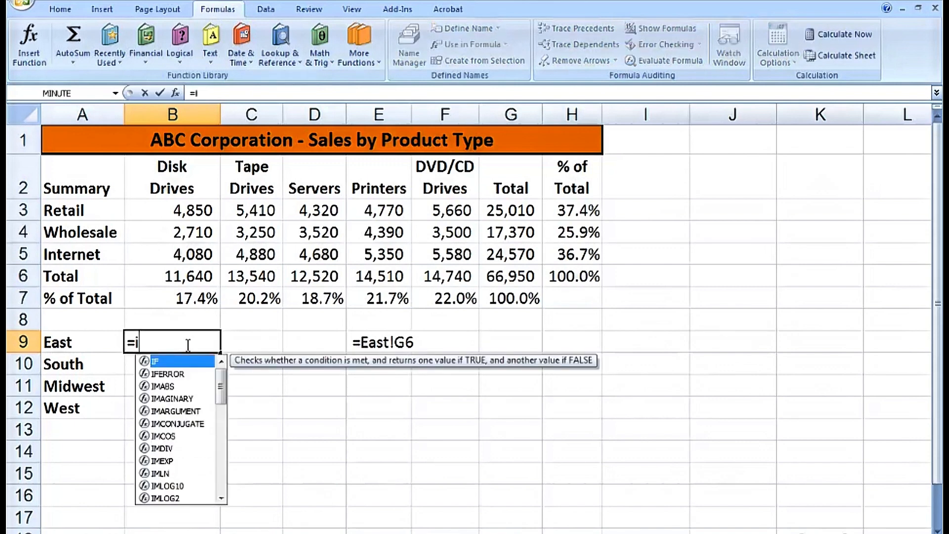
type("ndirect(")
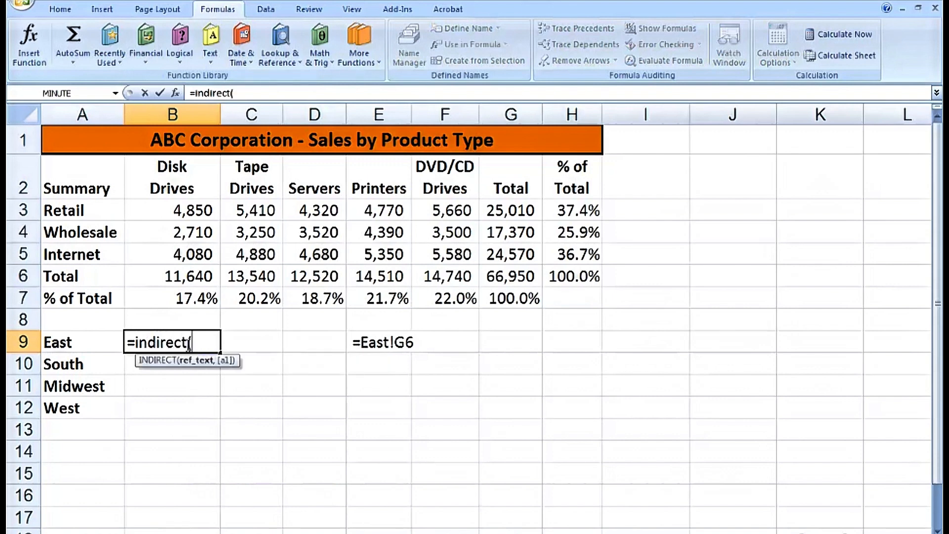
left_click(84, 342)
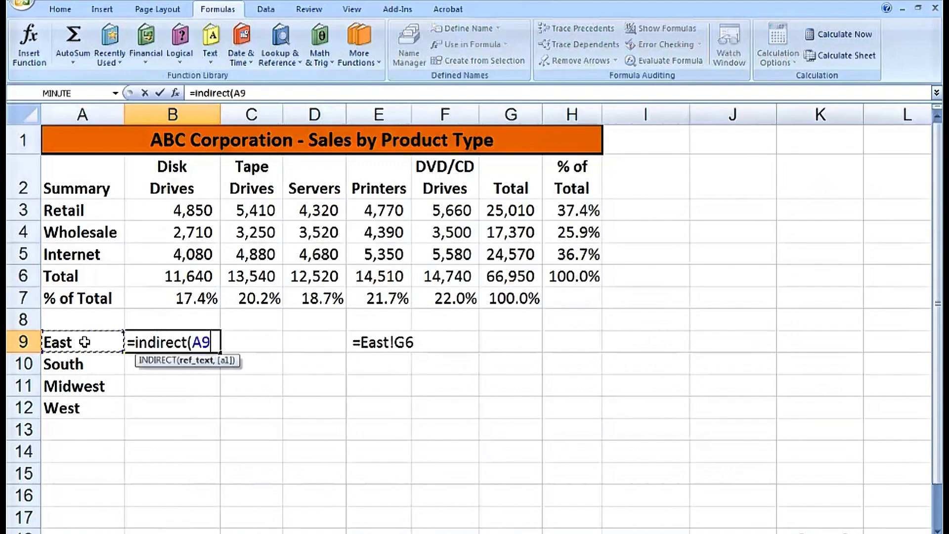
type("&")
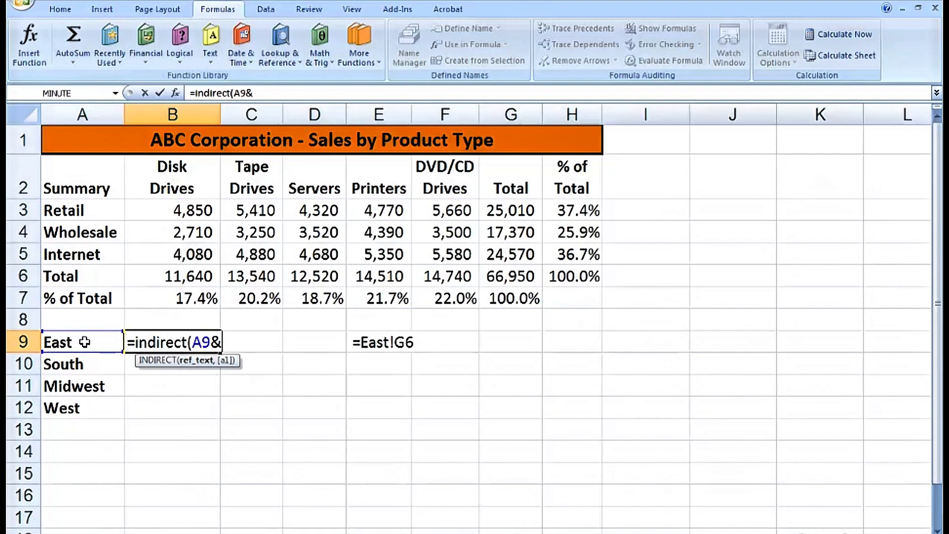
type("\"!G6")
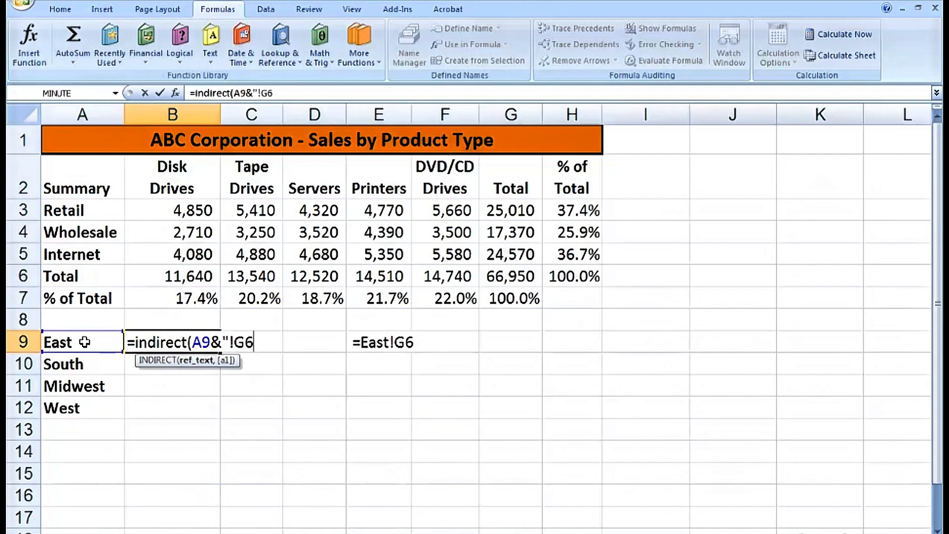
type("\"")
key("ctrl+Return")
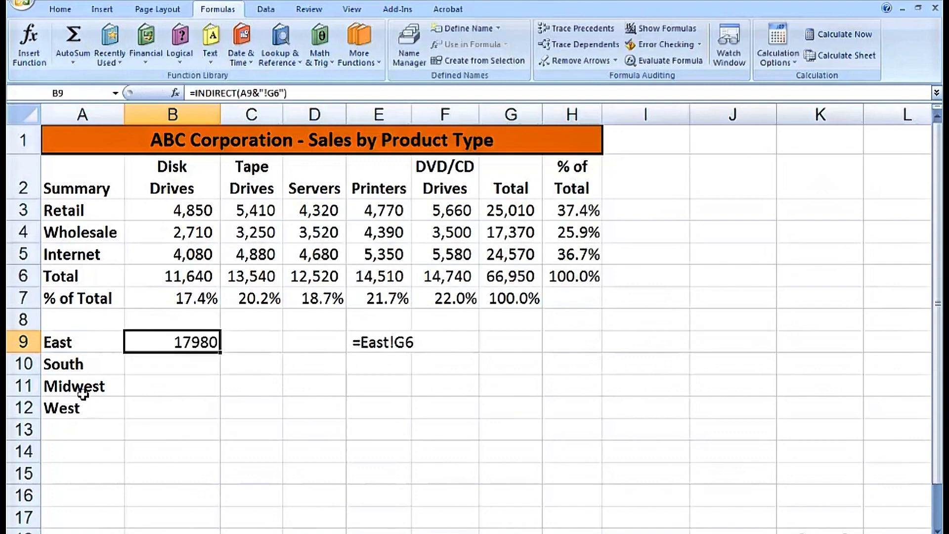
Check the East sheet's grand total, and copy only the number format of B5 onto B9 in the summary sheet.
left_click(341, 533)
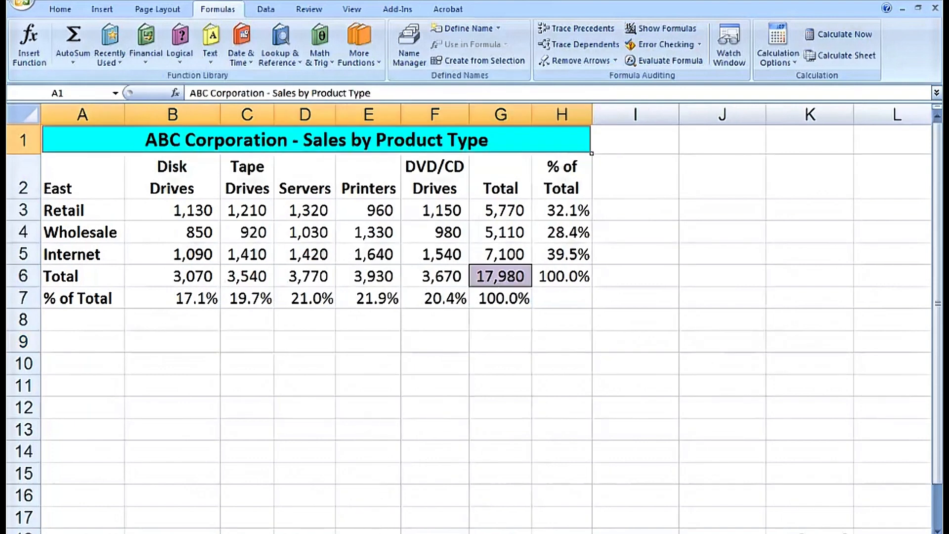
left_click(317, 532)
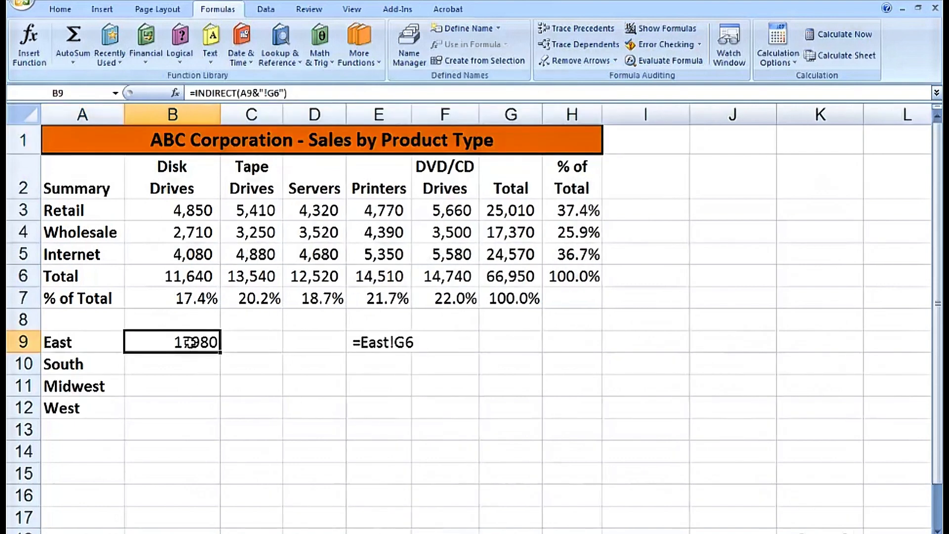
left_click(179, 257)
left_click_drag(179, 257, 193, 346)
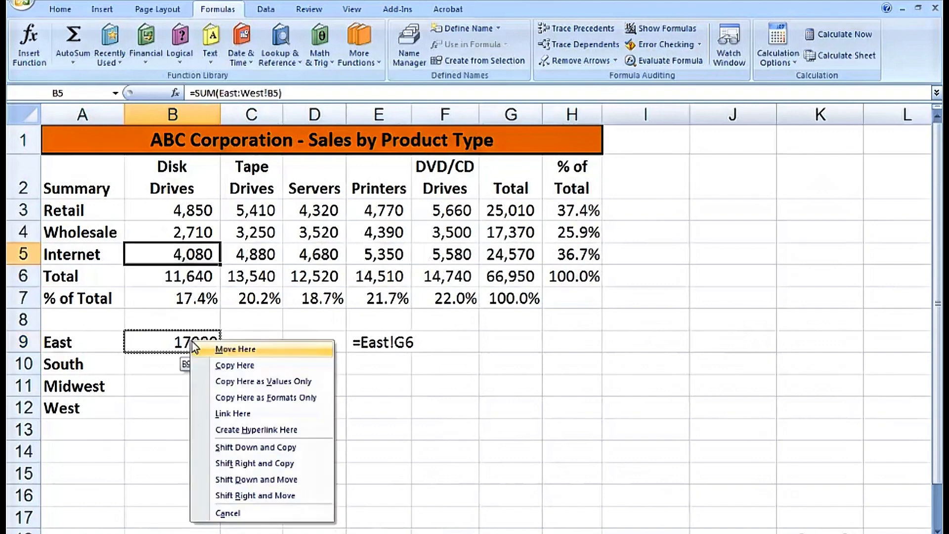
left_click(238, 398)
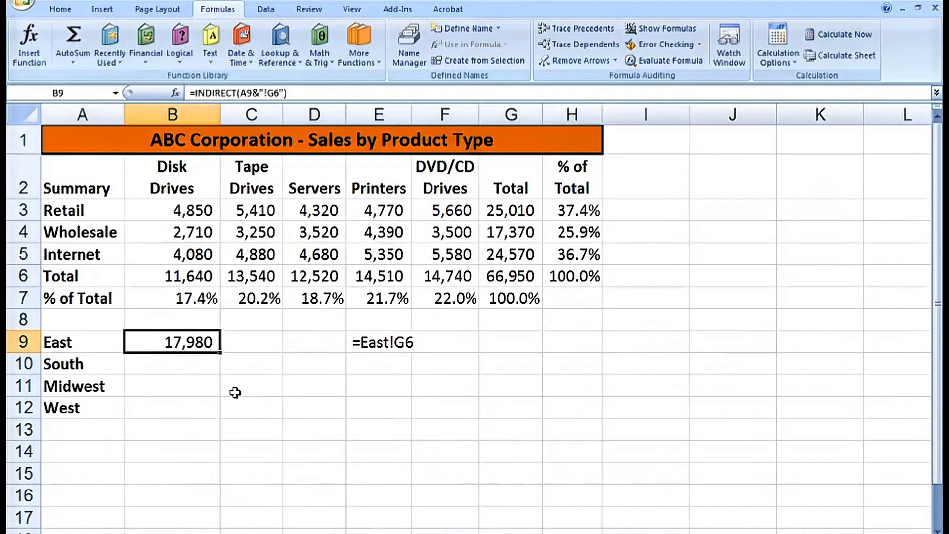
Fill the INDIRECT formula from B9 down to B12 and inspect the formulas in B10 and B9.
left_click_drag(220, 352, 220, 410)
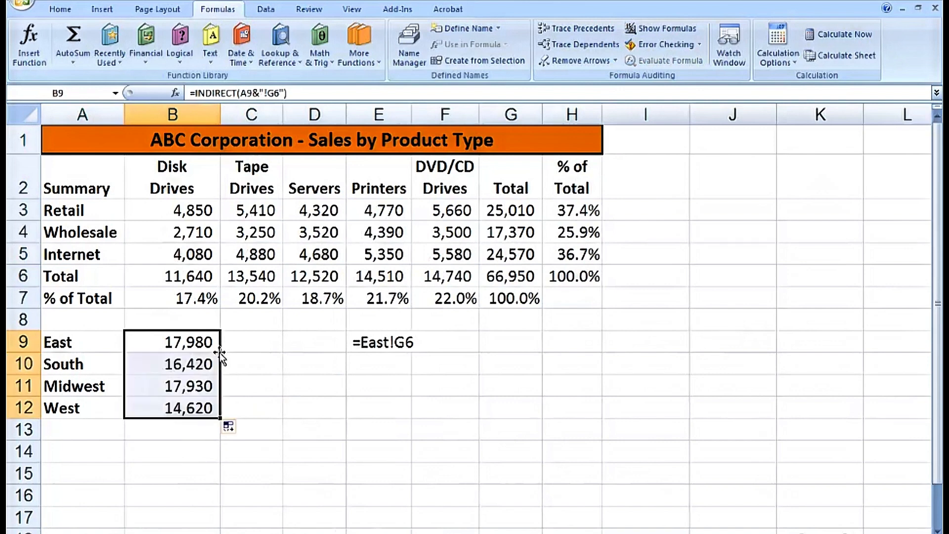
left_click(199, 366)
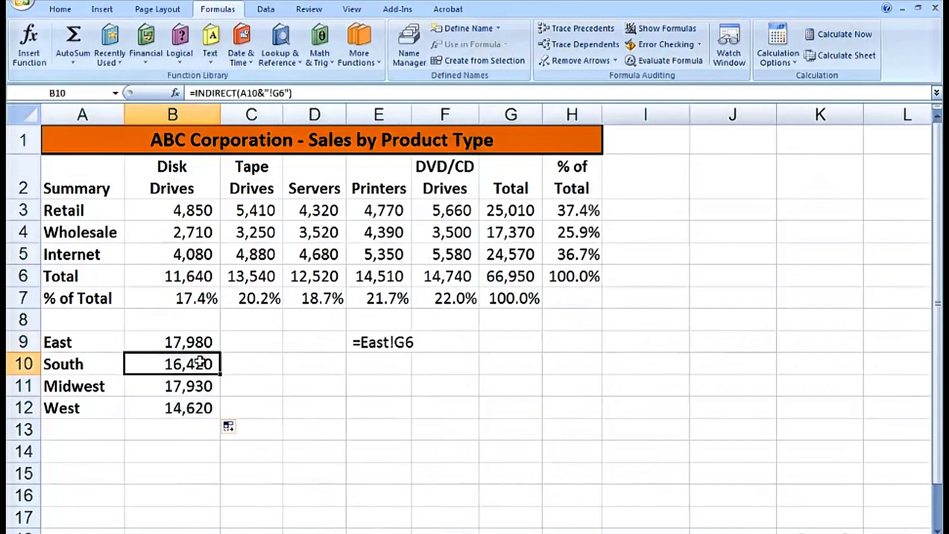
double_click(198, 341)
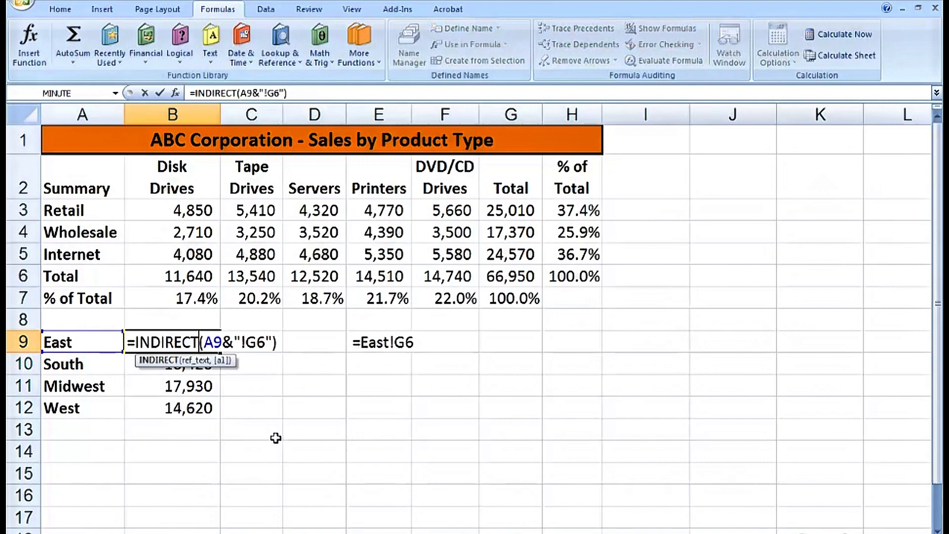
key("ctrl+Return")
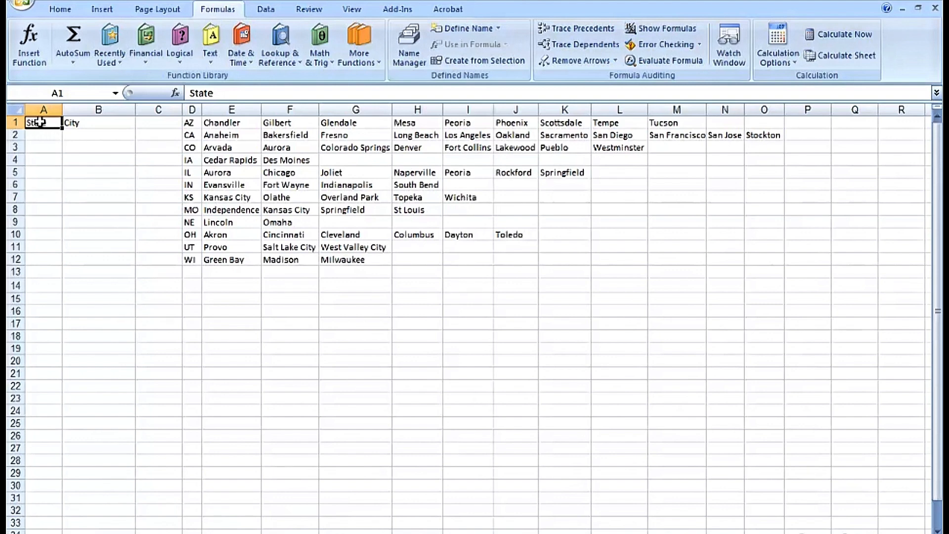
Open the data validation settings for the whole State column A and allow only List entries.
scroll(39, 121, "up", 1)
scroll(40, 121, "up", 1)
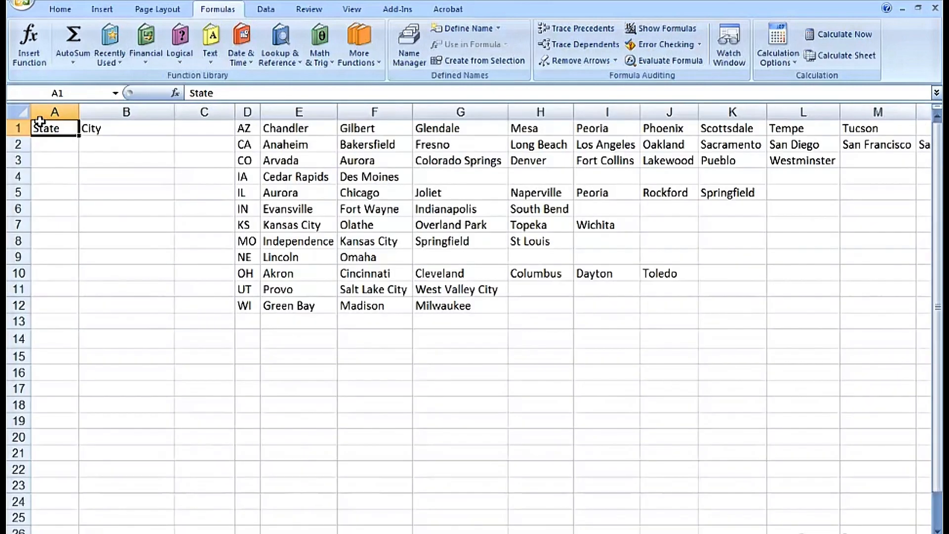
scroll(39, 121, "up", 1)
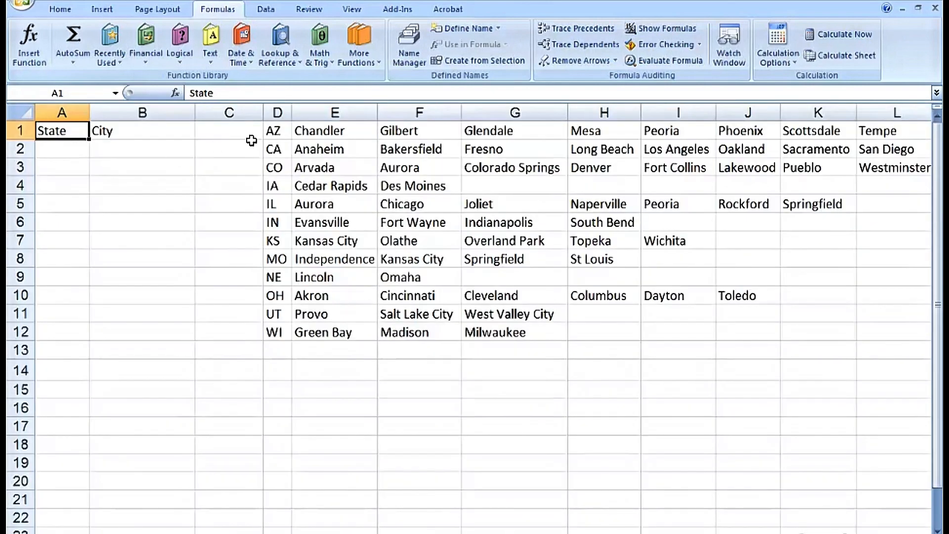
left_click_drag(275, 130, 281, 336)
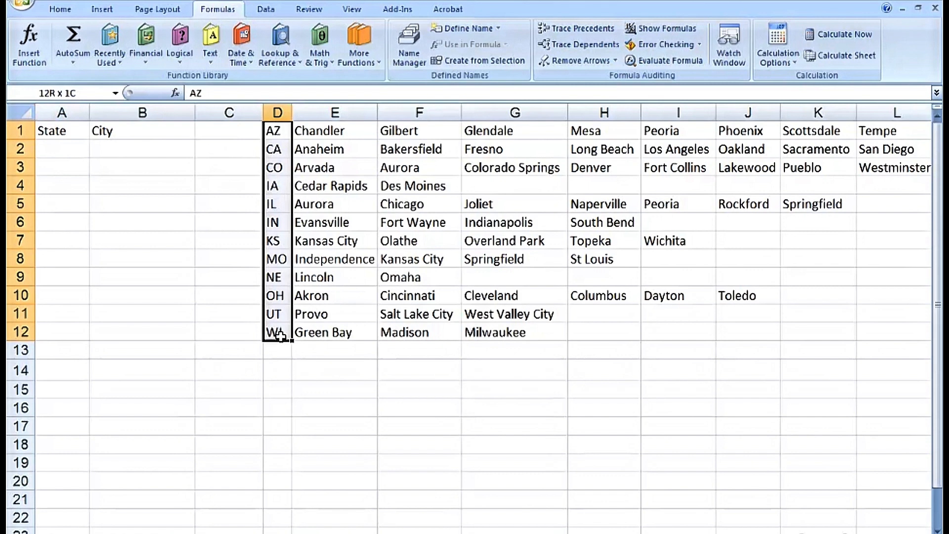
left_click(64, 131)
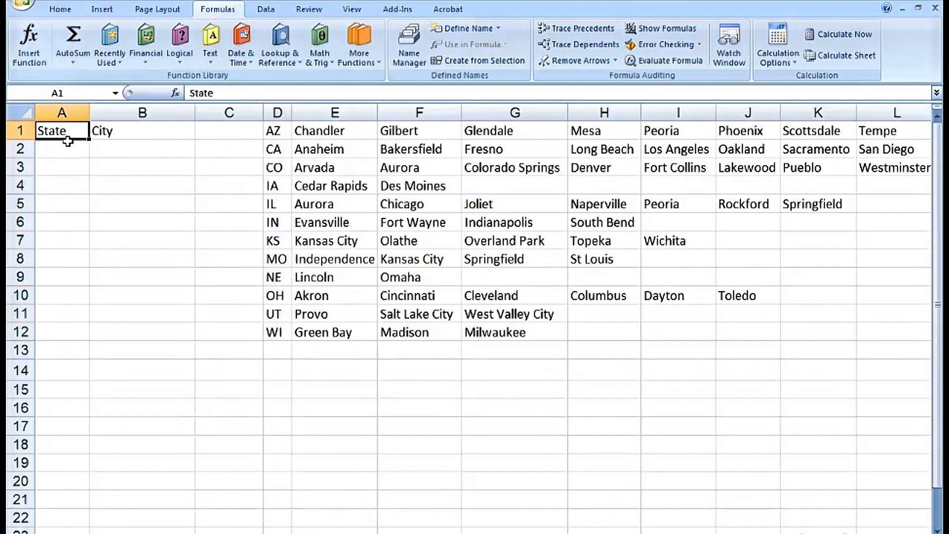
left_click(62, 112)
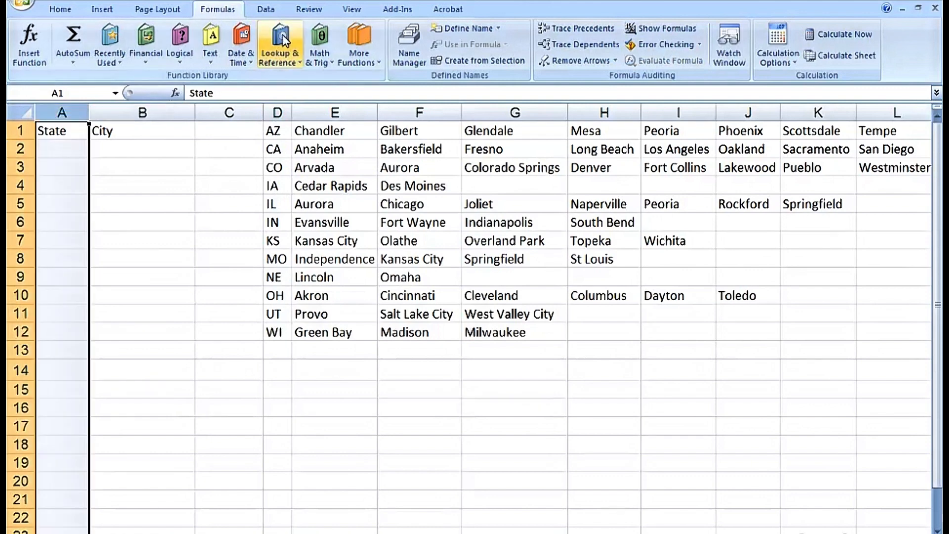
left_click(267, 12)
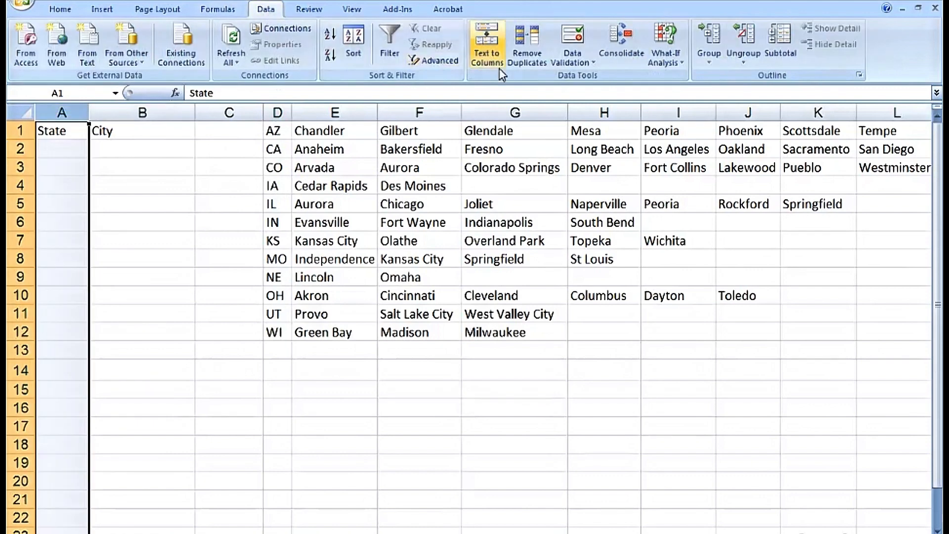
left_click(572, 57)
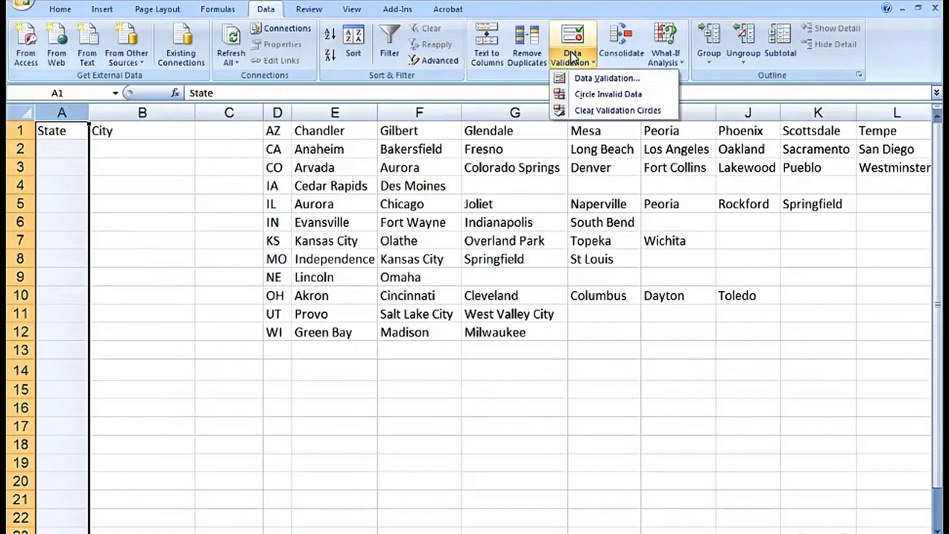
left_click(577, 78)
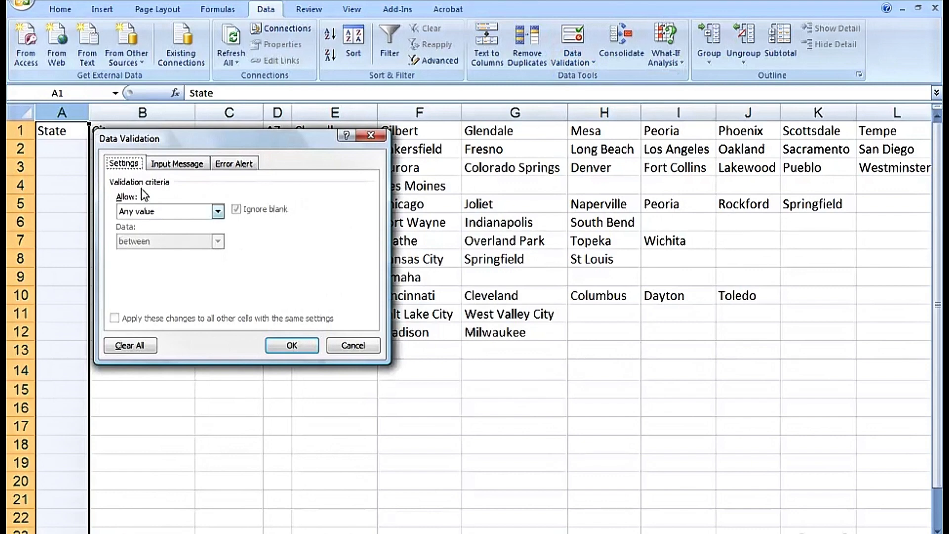
left_click(217, 213)
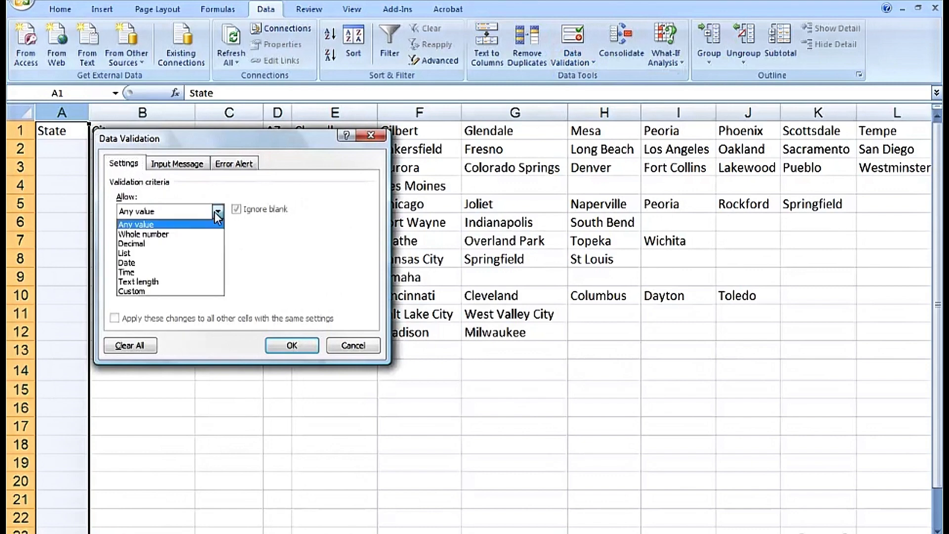
left_click(133, 253)
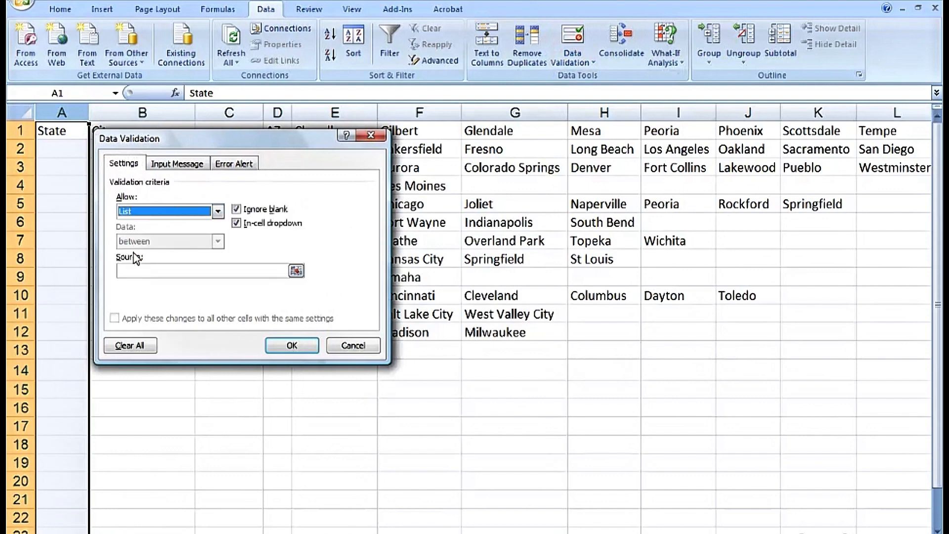
Set the validation list source to the state abbreviations in D1:D12 and apply the rule.
left_click(130, 271)
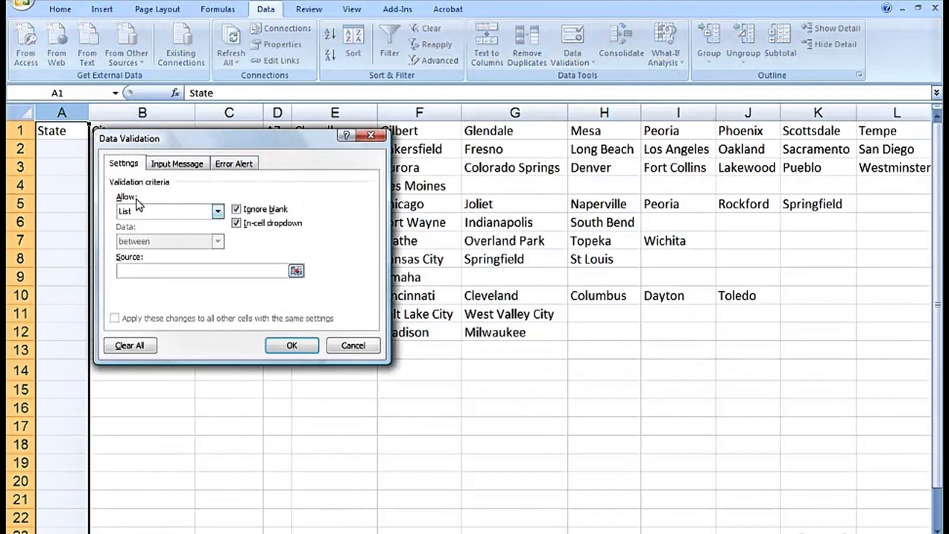
left_click_drag(142, 145, 377, 147)
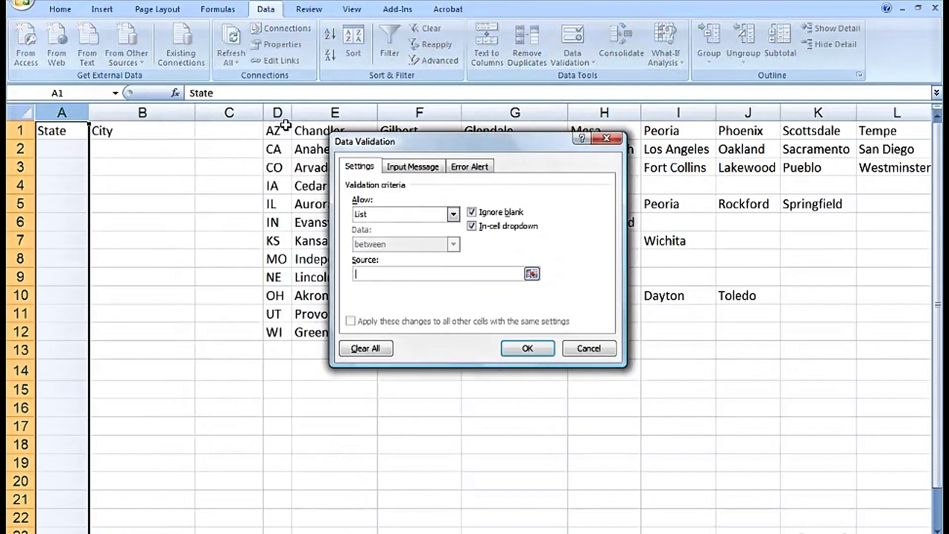
left_click_drag(274, 129, 276, 324)
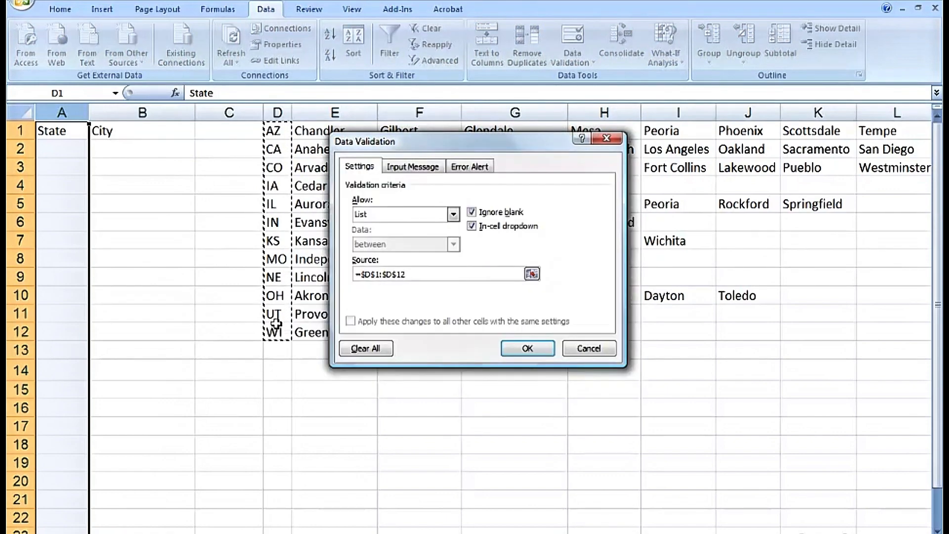
left_click(514, 354)
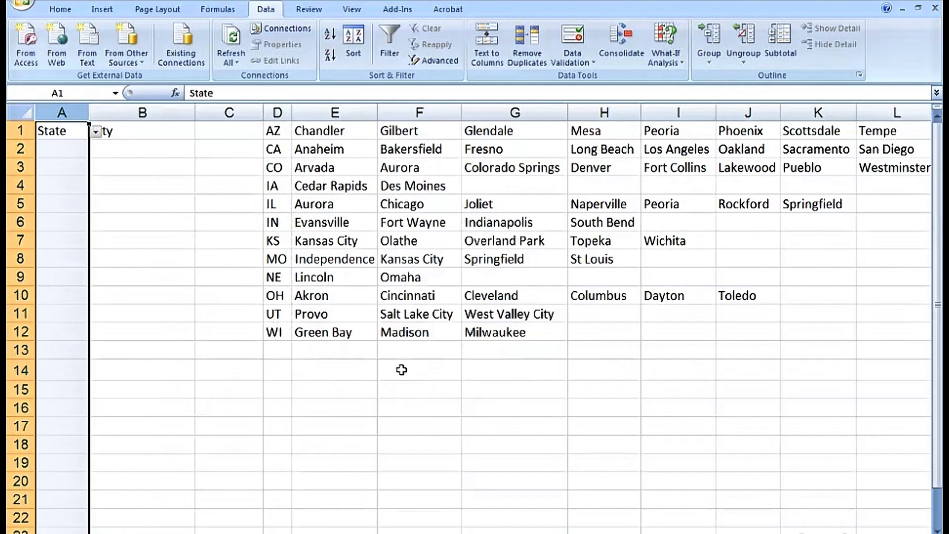
Choose IL in A2 and OH in A3 from the state drop-down lists.
left_click(72, 151)
left_click(95, 150)
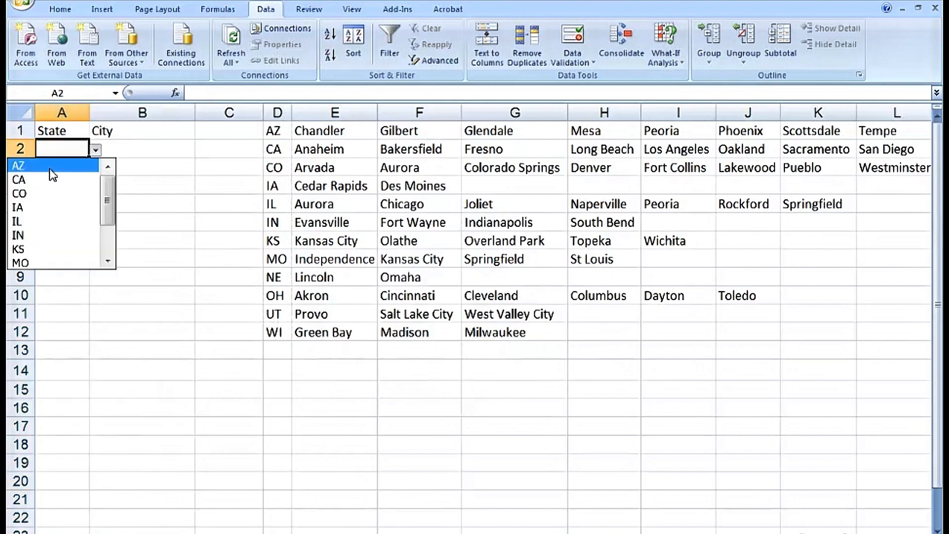
left_click(53, 231)
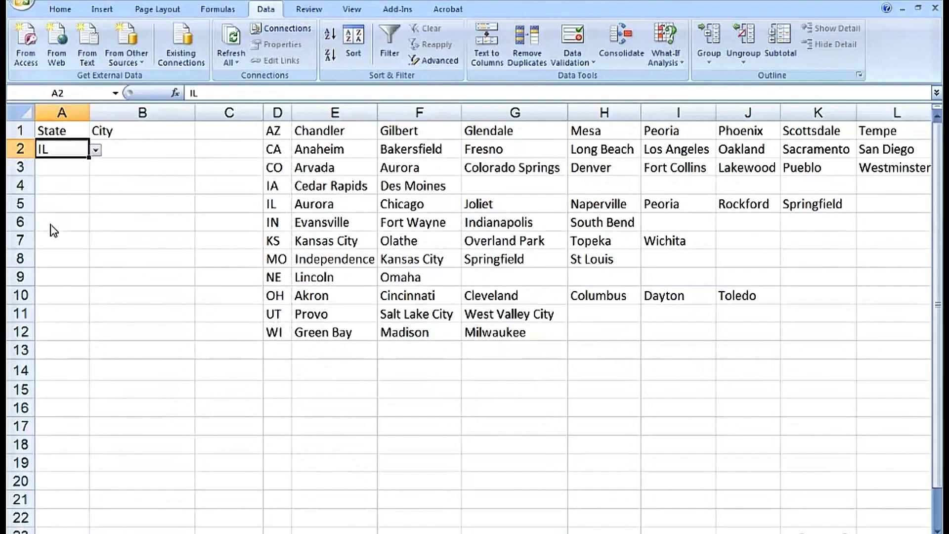
left_click(65, 167)
left_click(95, 168)
scroll(44, 208, "down", 2)
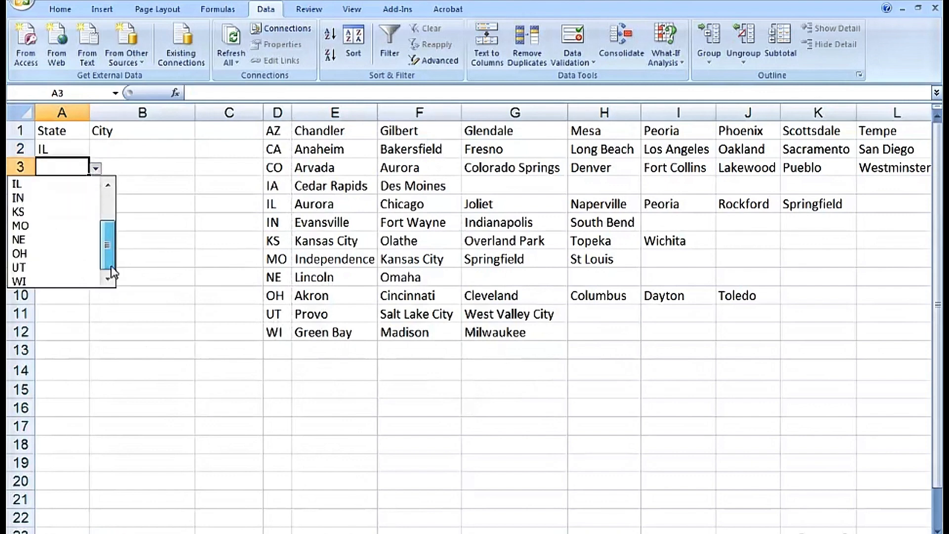
left_click(42, 254)
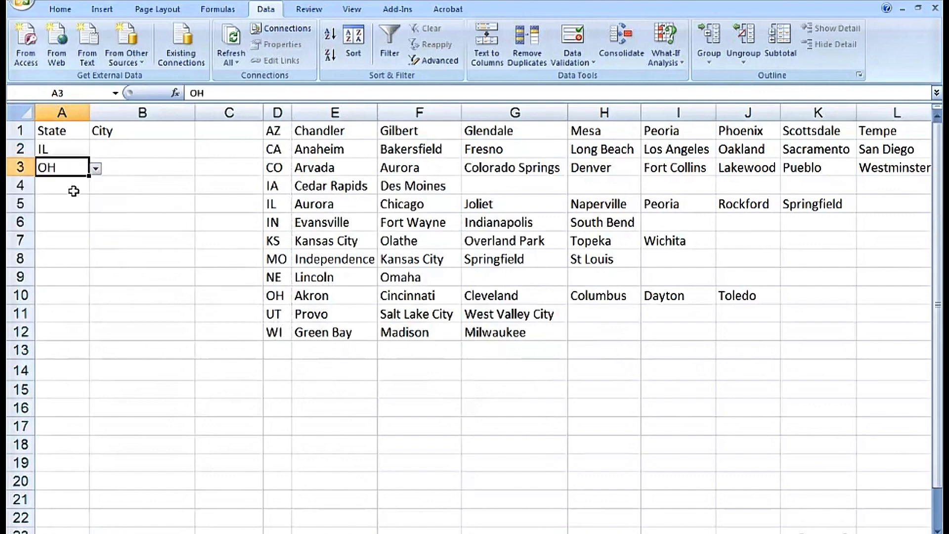
Examine how the City cells in column B relate to the chosen states and the Illinois cities in E5:K5.
left_click(63, 149)
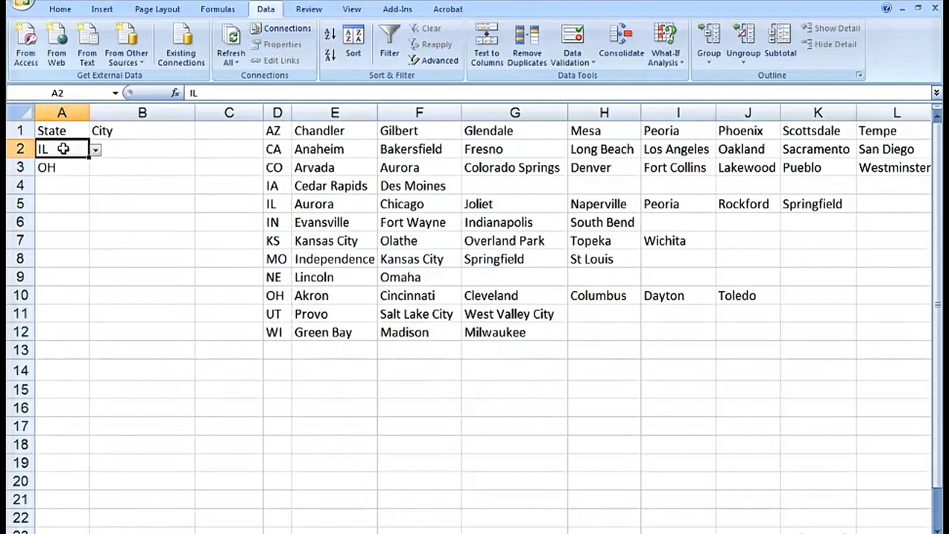
left_click(127, 146)
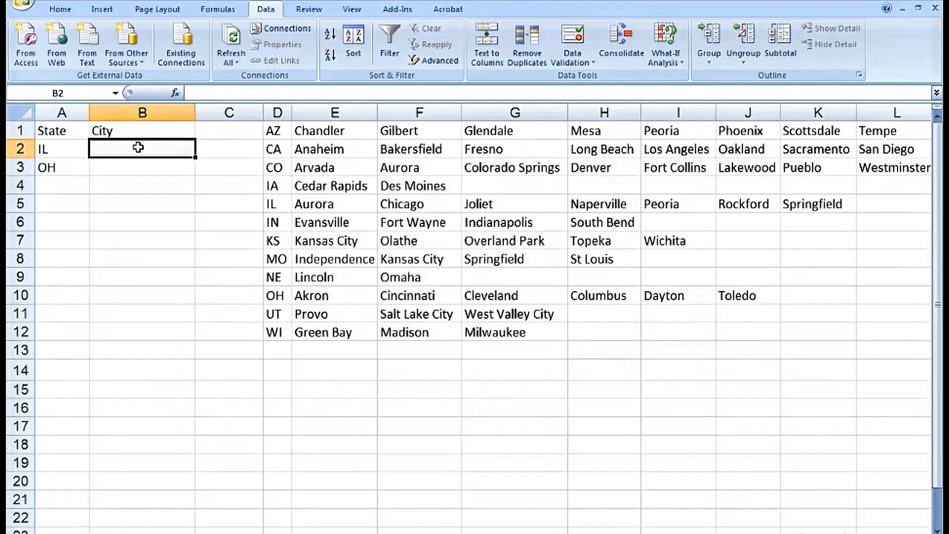
left_click_drag(311, 205, 805, 209)
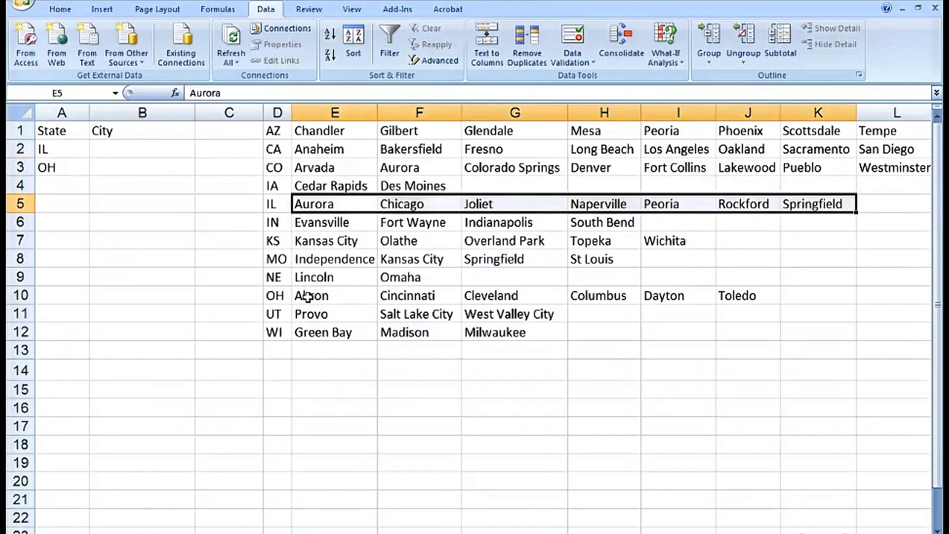
left_click(142, 152)
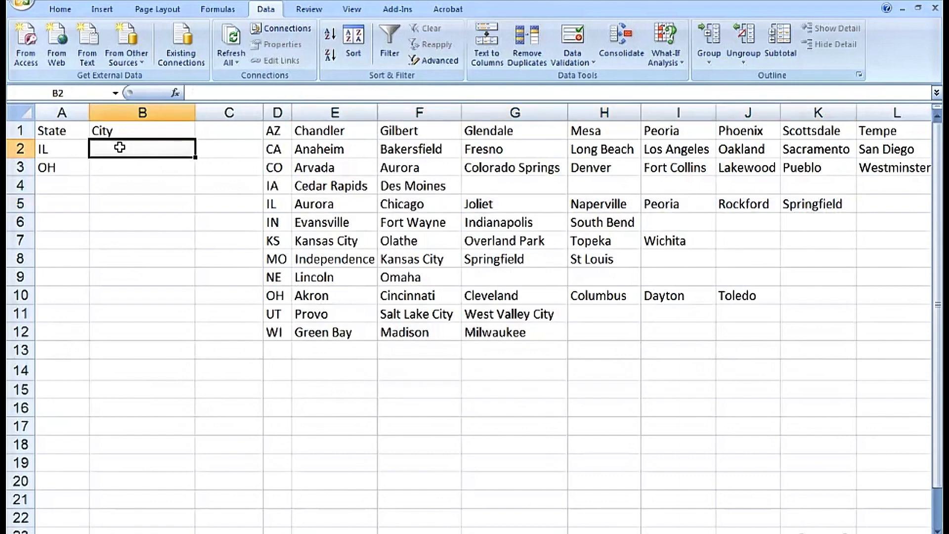
left_click(64, 150)
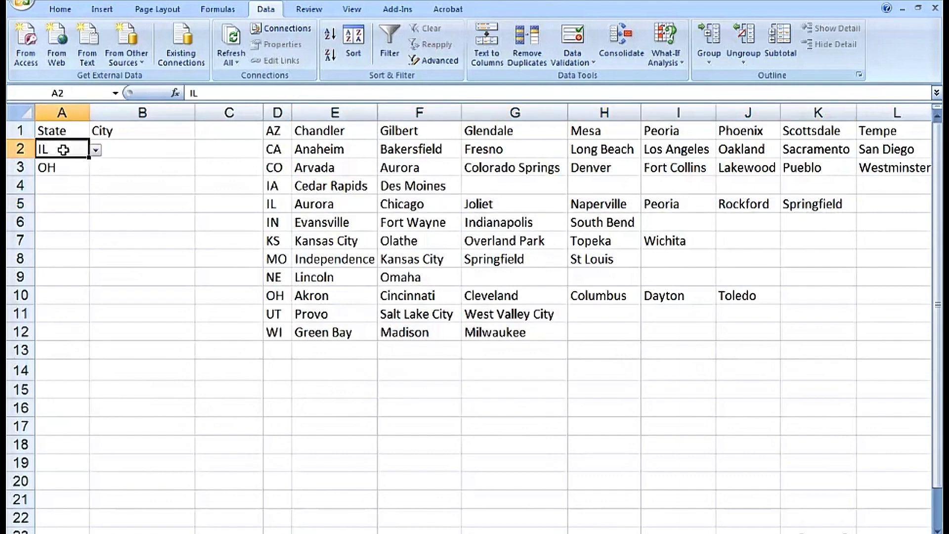
left_click(130, 148)
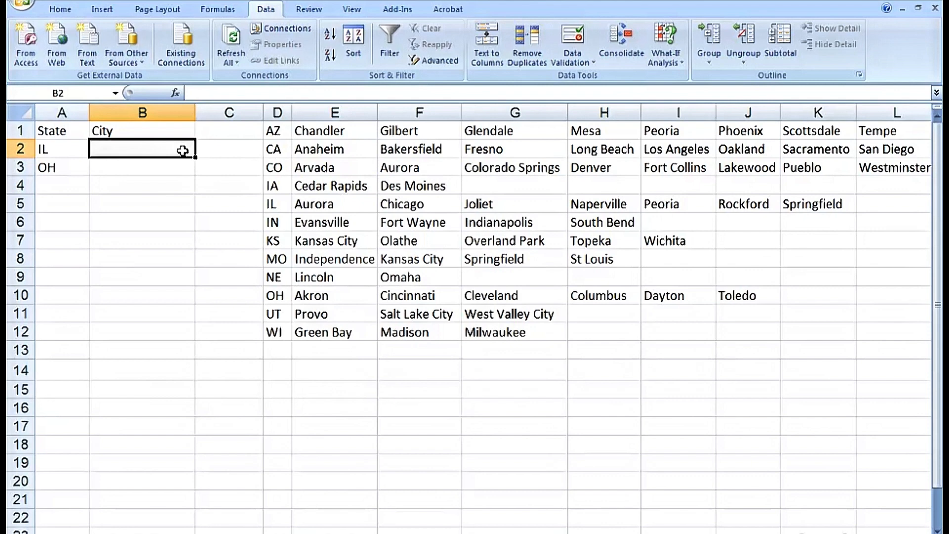
left_click(184, 166)
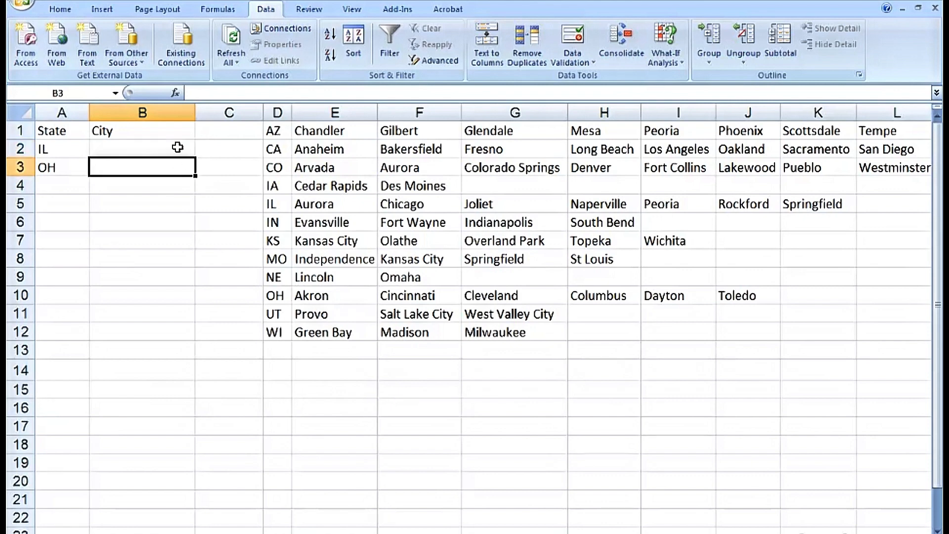
left_click(177, 147)
left_click(177, 165)
left_click(171, 183)
left_click(172, 152)
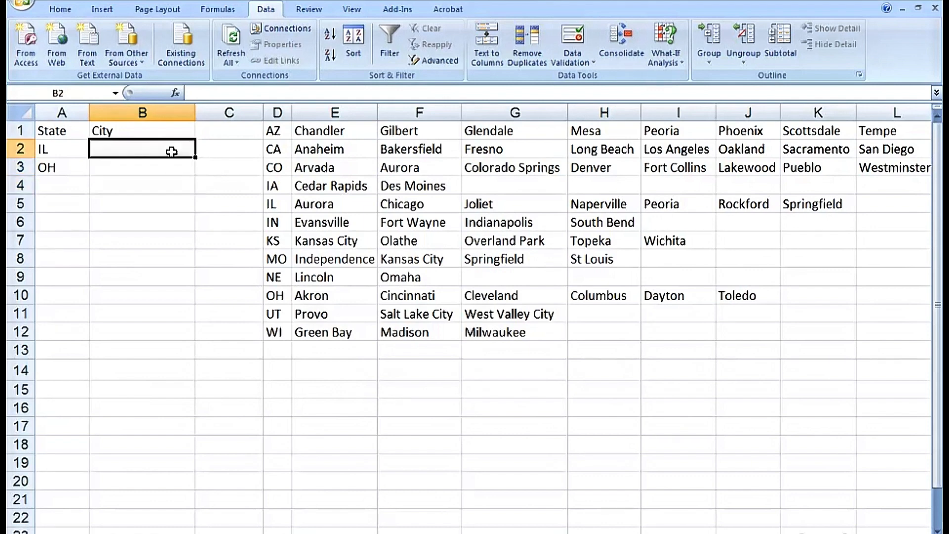
left_click(70, 148)
left_click(122, 149)
left_click(66, 147)
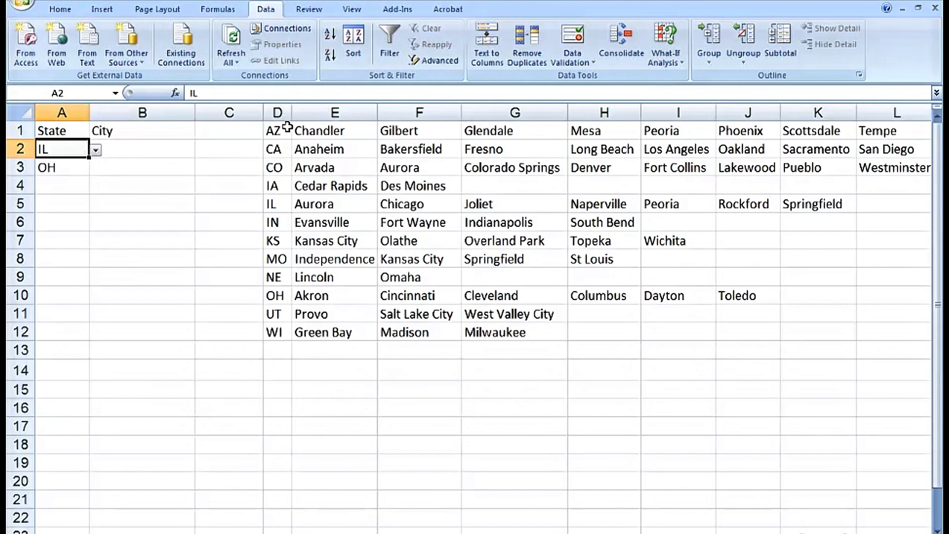
Examine the city cells listed beside IL in row 5 and CA in row 2.
left_click(278, 206)
left_click_drag(314, 205, 793, 205)
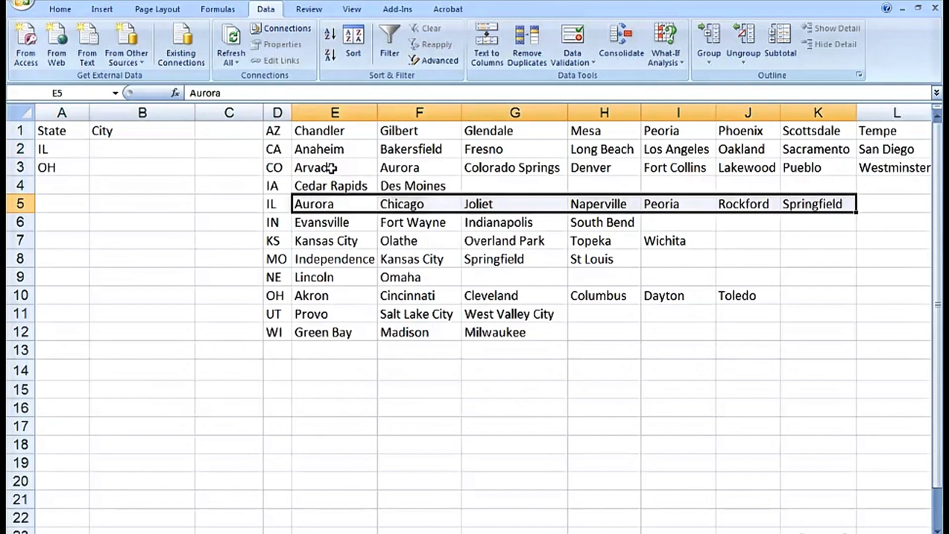
left_click(274, 151)
left_click_drag(317, 153, 462, 149)
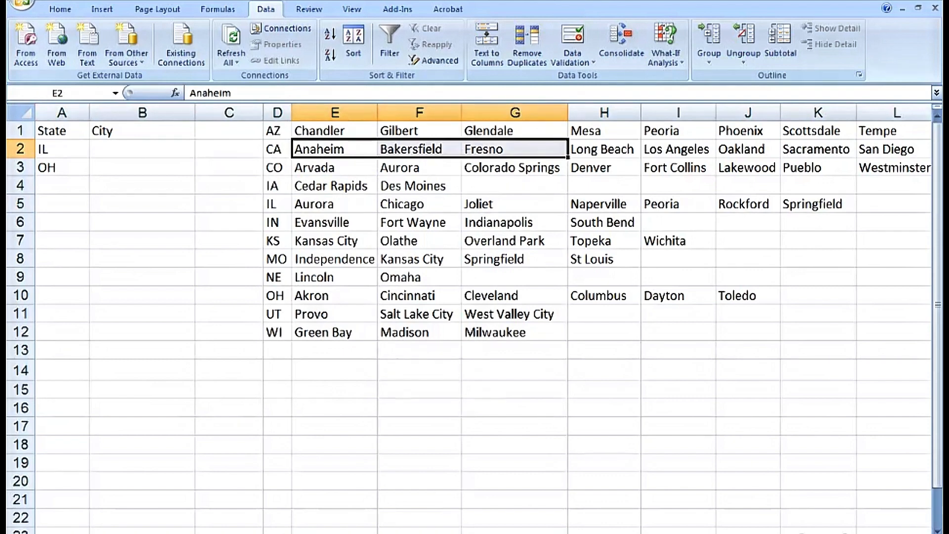
Create range names for D1:O12 from the state abbreviations in the left column only, excluding the top row.
scroll(483, 318, "right", 1)
scroll(474, 316, "right", 1)
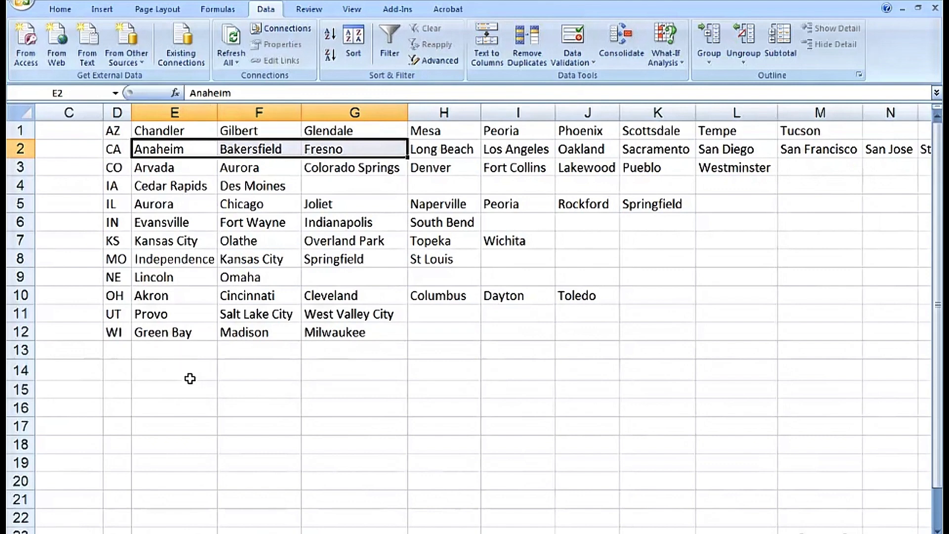
scroll(189, 379, "down", 1)
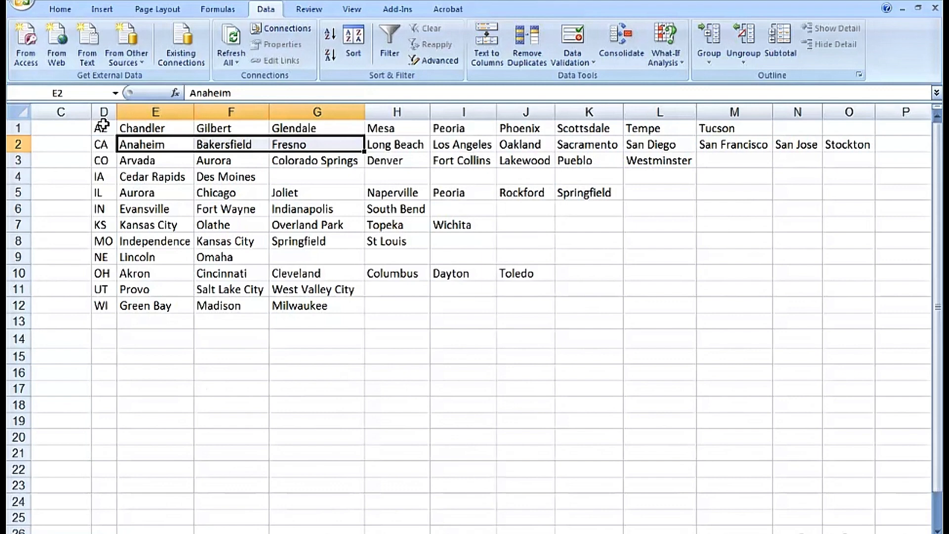
left_click_drag(101, 126, 842, 302)
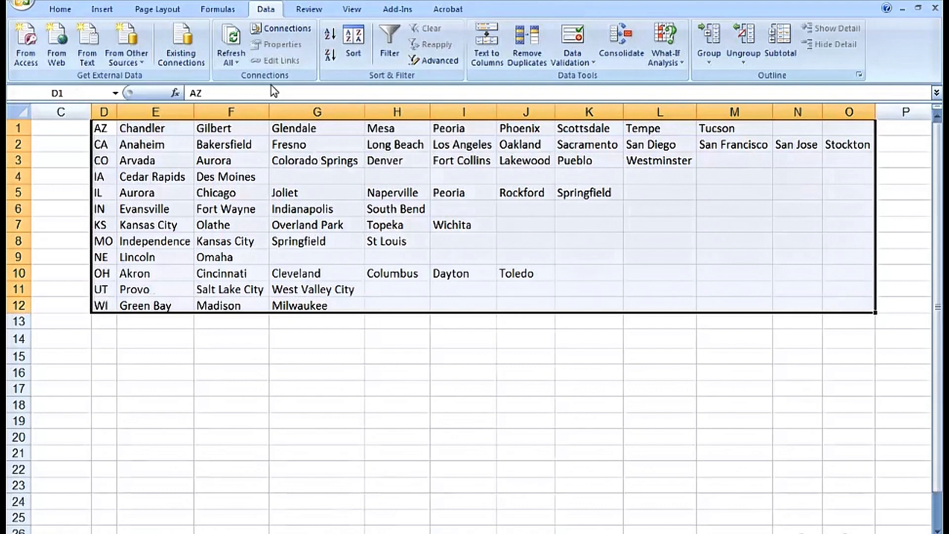
left_click(217, 9)
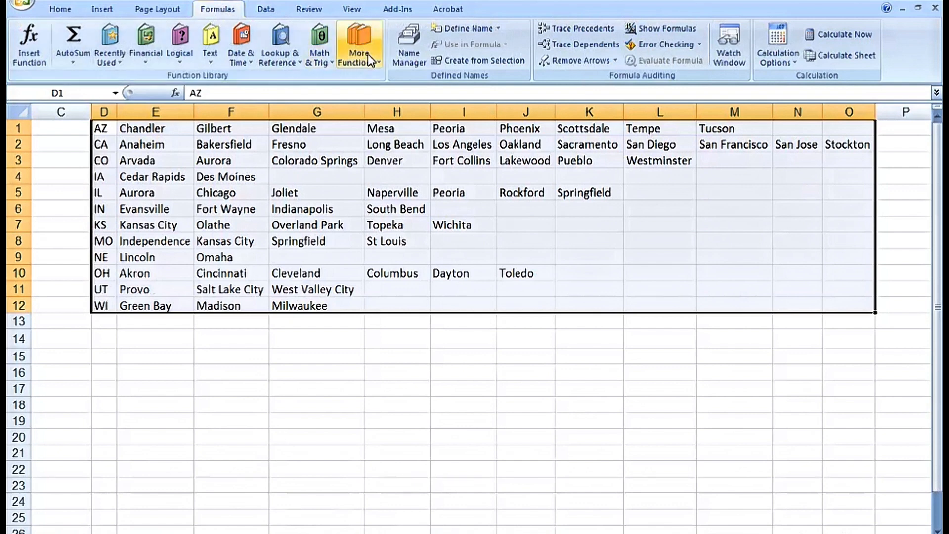
left_click(453, 59)
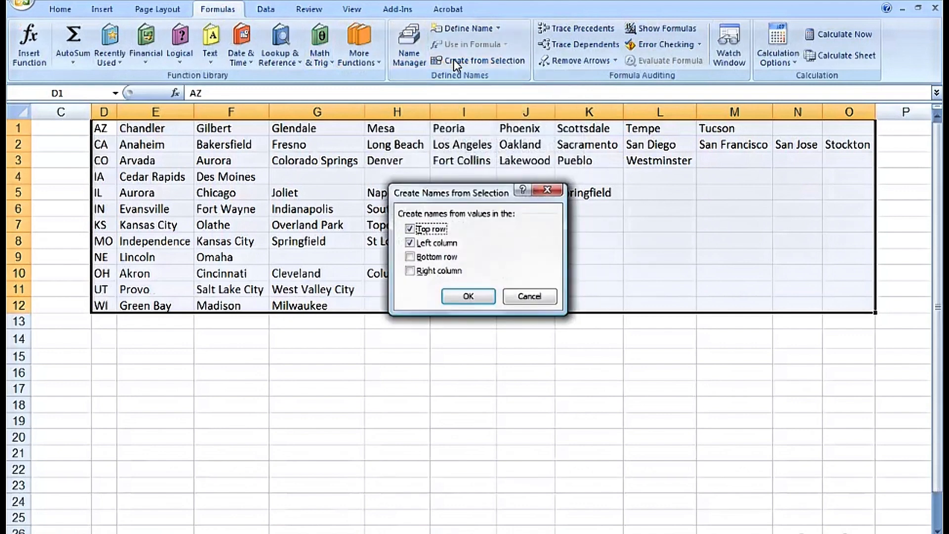
left_click(409, 229)
left_click(455, 302)
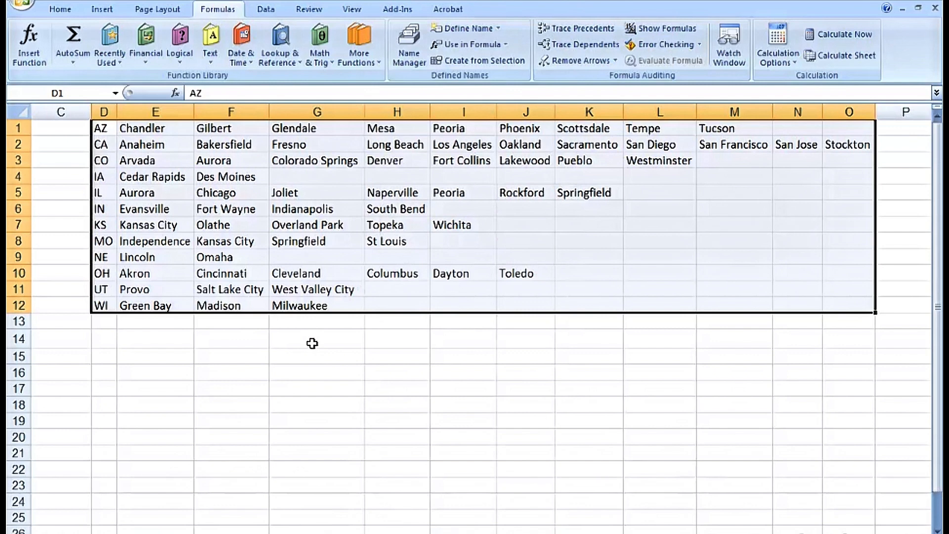
Check the names assigned to the city ranges E1:O1 and E4:O4.
left_click(219, 337)
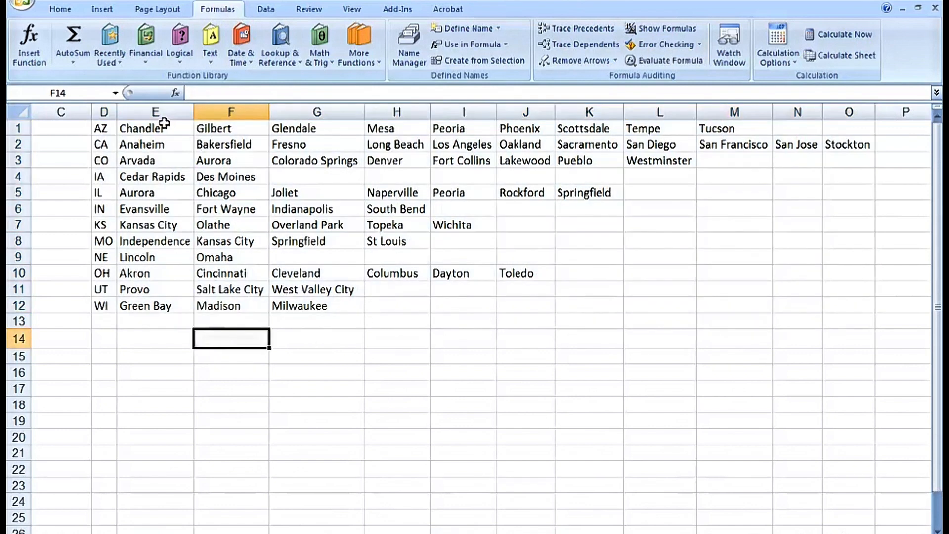
left_click_drag(164, 123, 833, 127)
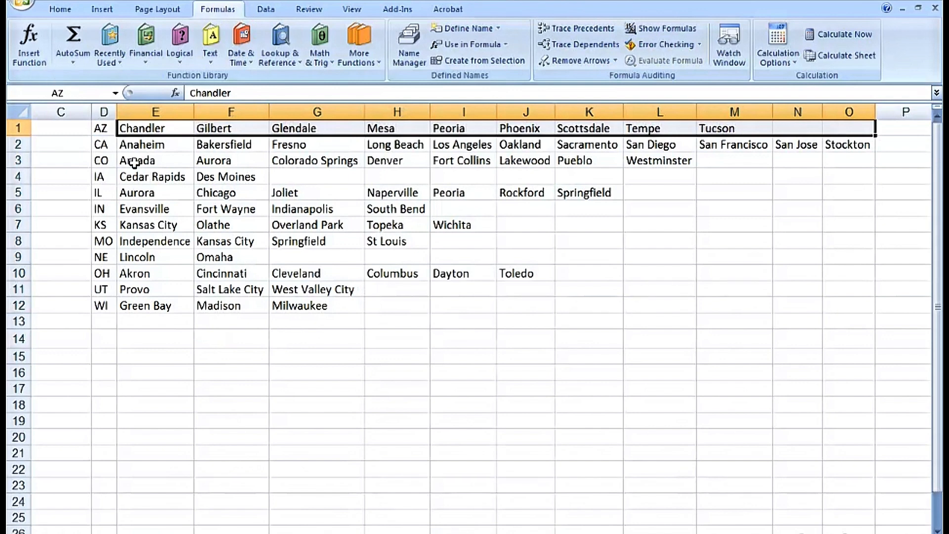
left_click_drag(151, 176, 835, 176)
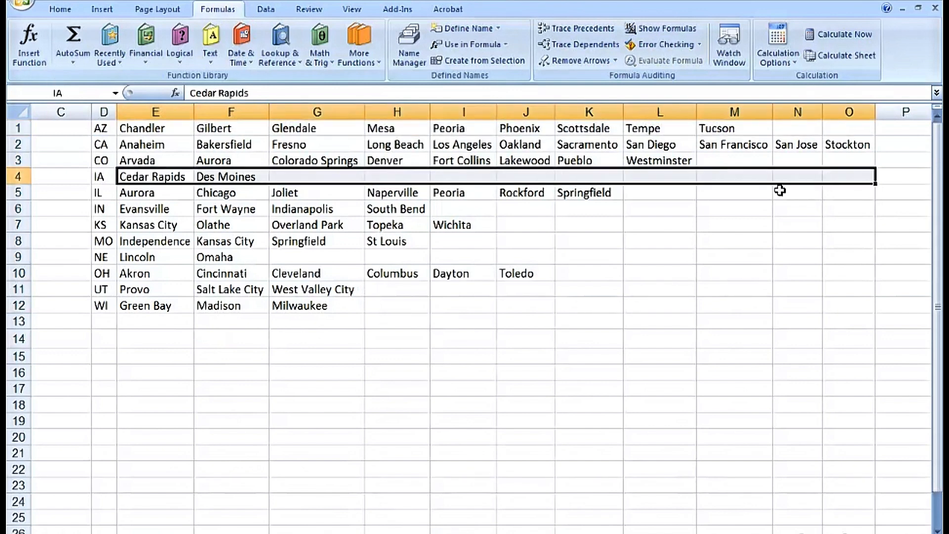
left_click(157, 127)
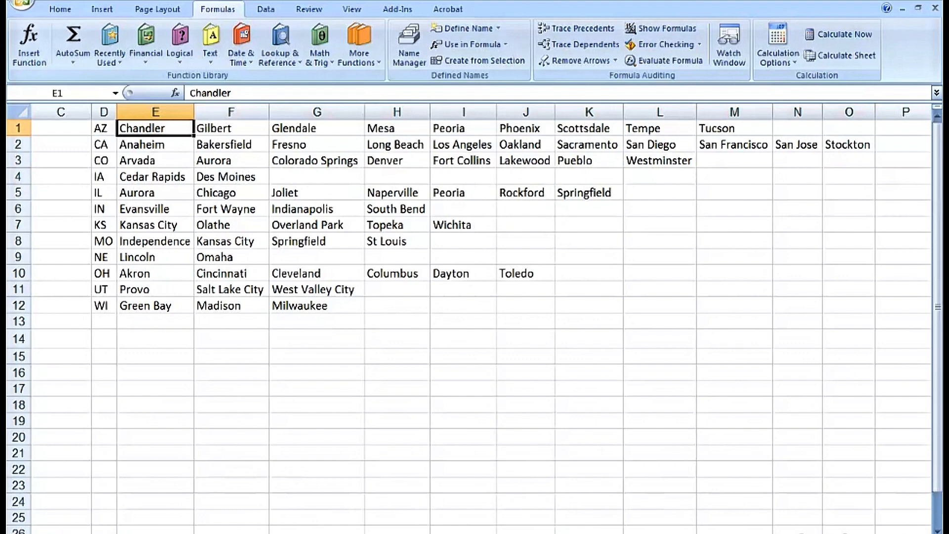
Open the data validation settings for the whole City column B and allow only List entries.
scroll(481, 317, "left", 2)
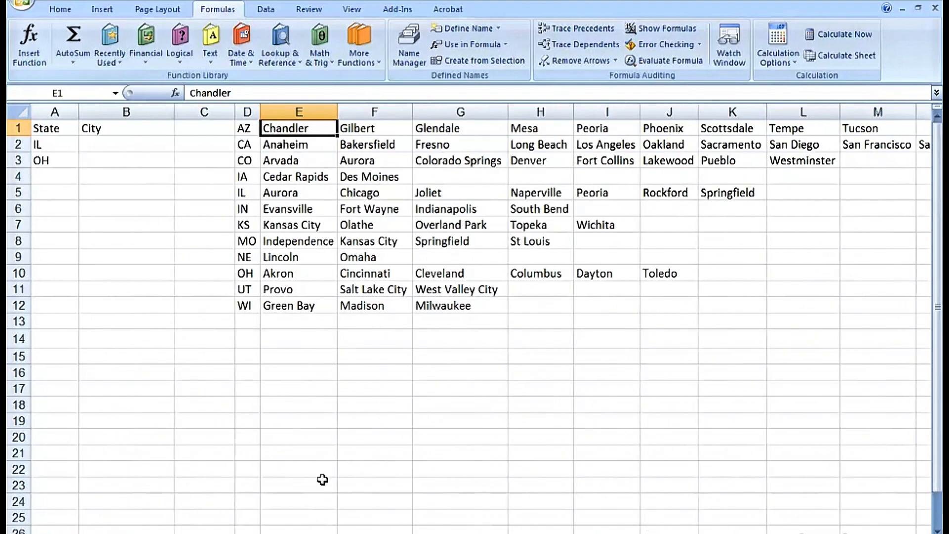
left_click(126, 112)
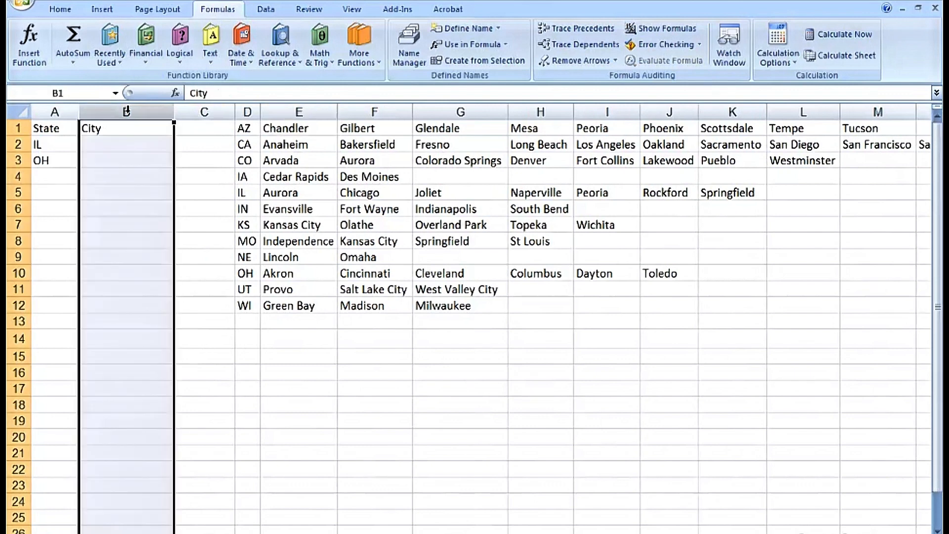
left_click(122, 143)
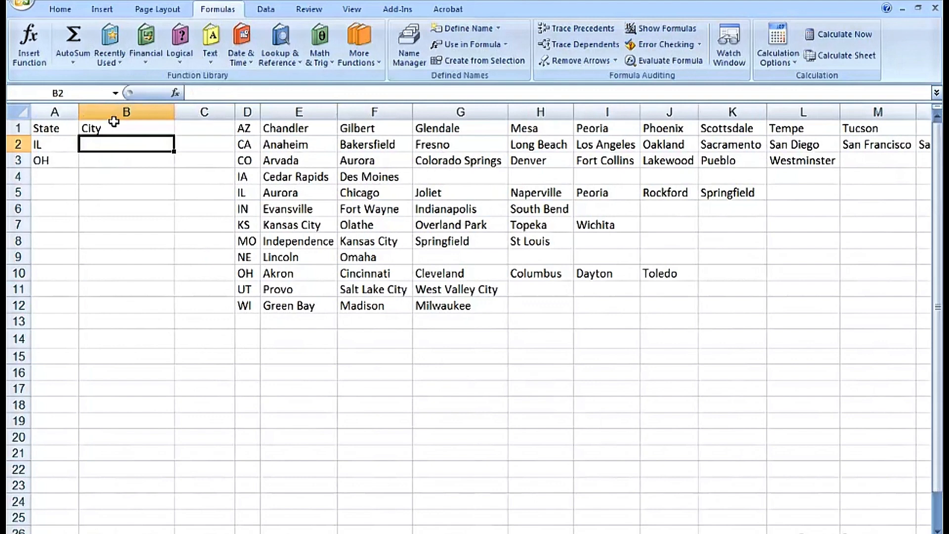
left_click(125, 112)
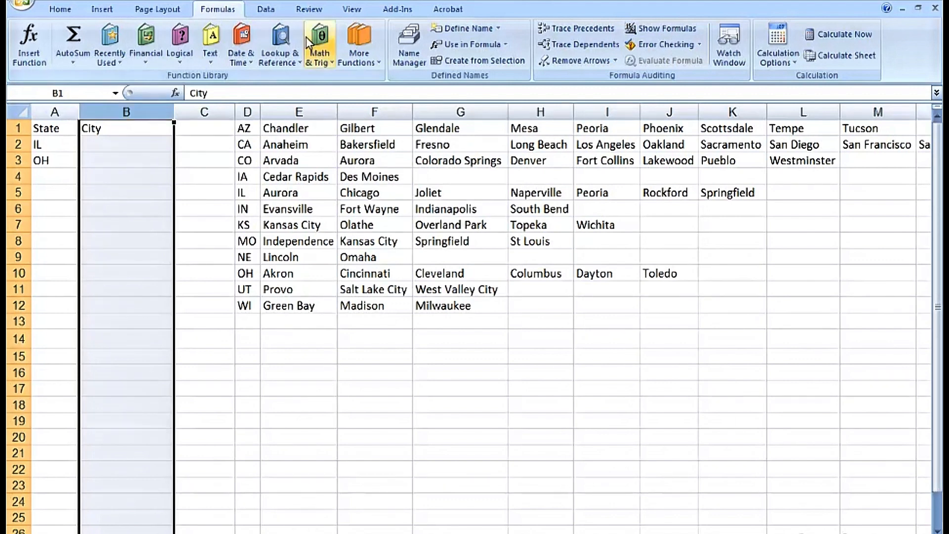
left_click(266, 11)
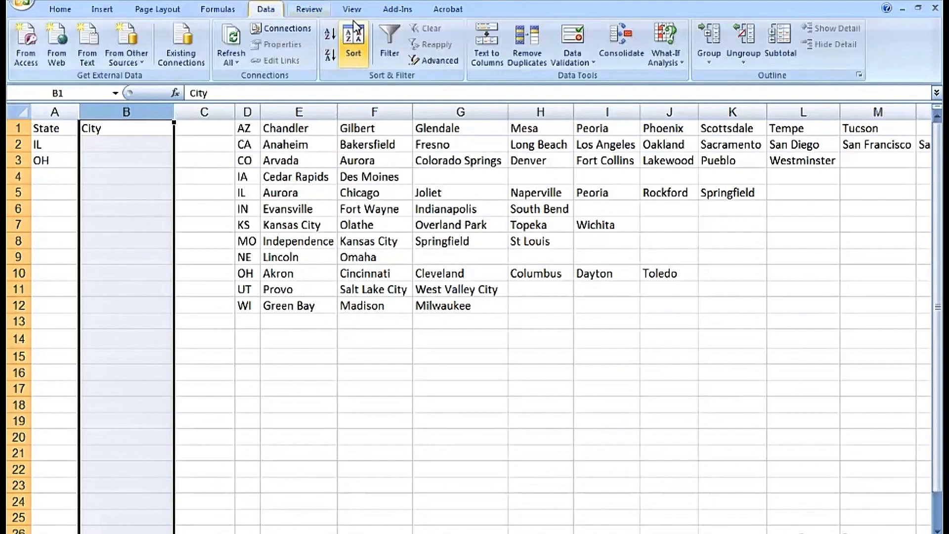
left_click(577, 34)
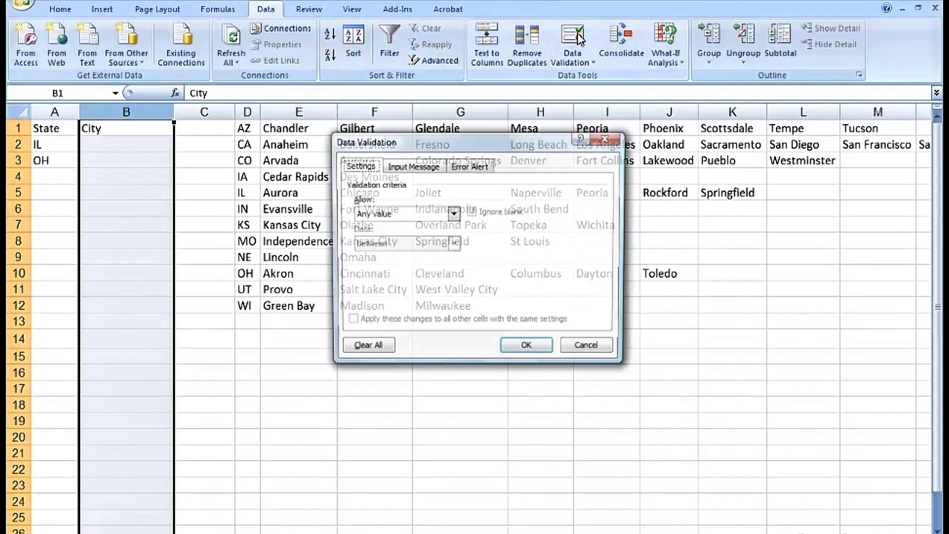
left_click(453, 213)
left_click(368, 256)
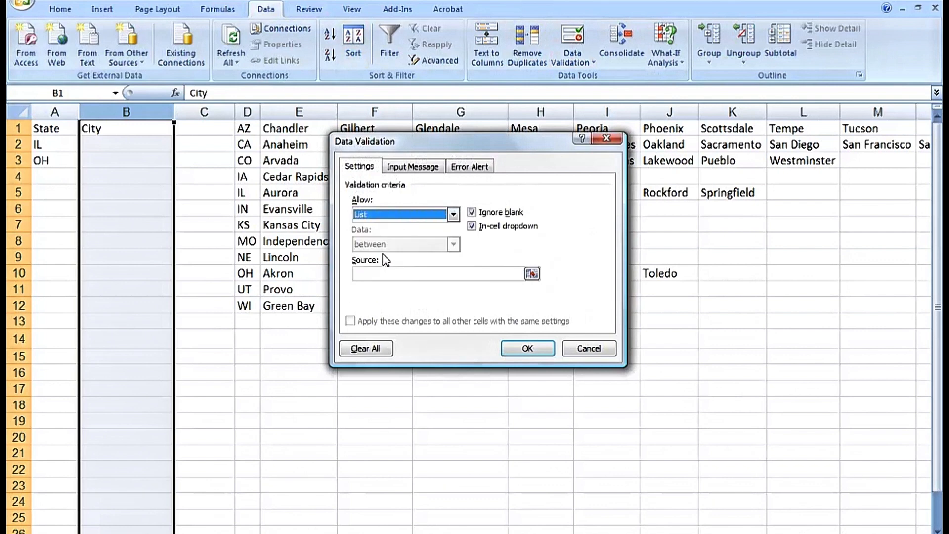
Set the City validation list source to =indirect(a1) and apply the rule despite the source warning.
left_click(379, 273)
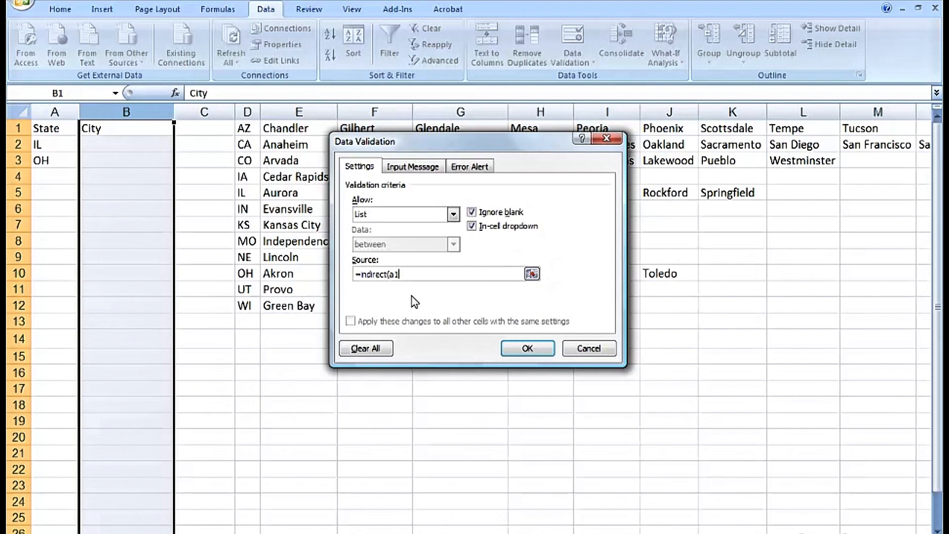
left_click(523, 354)
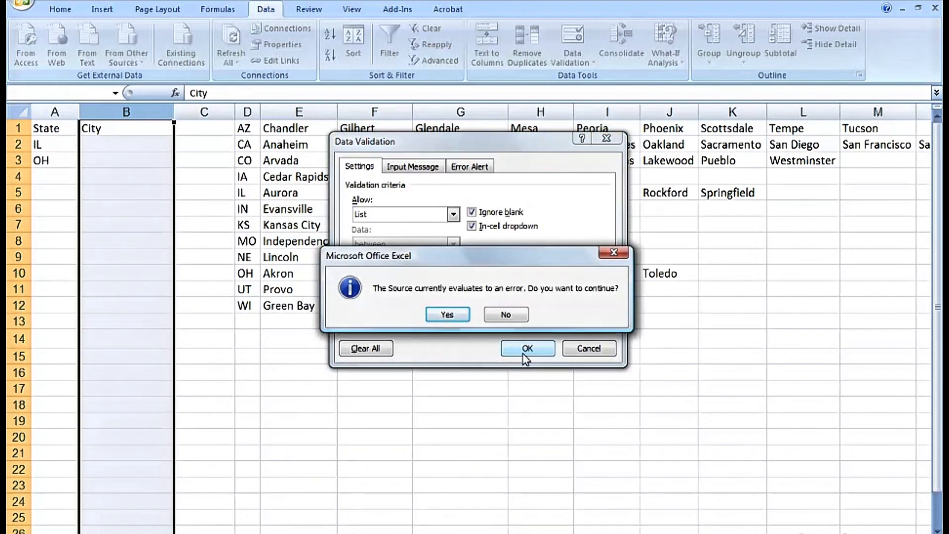
left_click(448, 314)
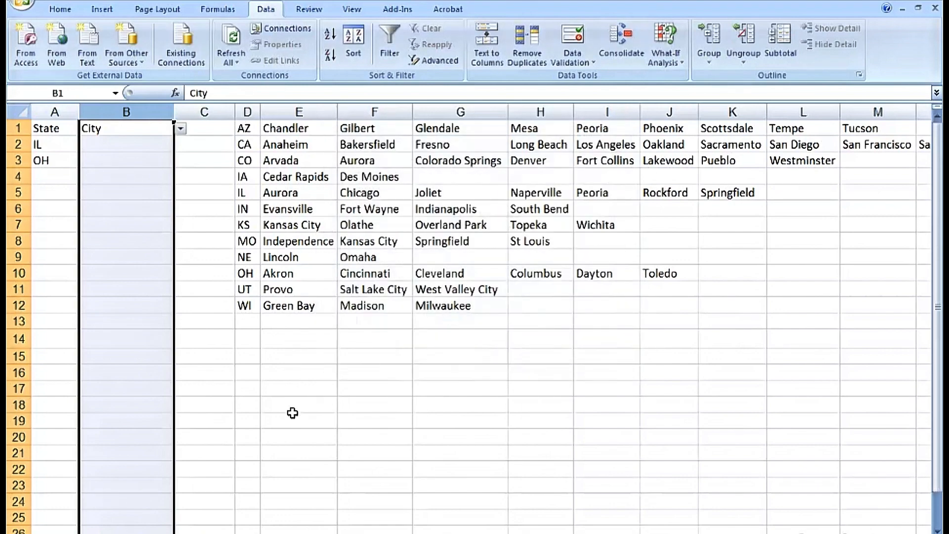
Choose Chicago in B2 and Cincinnati in B3 from the dependent city drop-down lists.
left_click(126, 144)
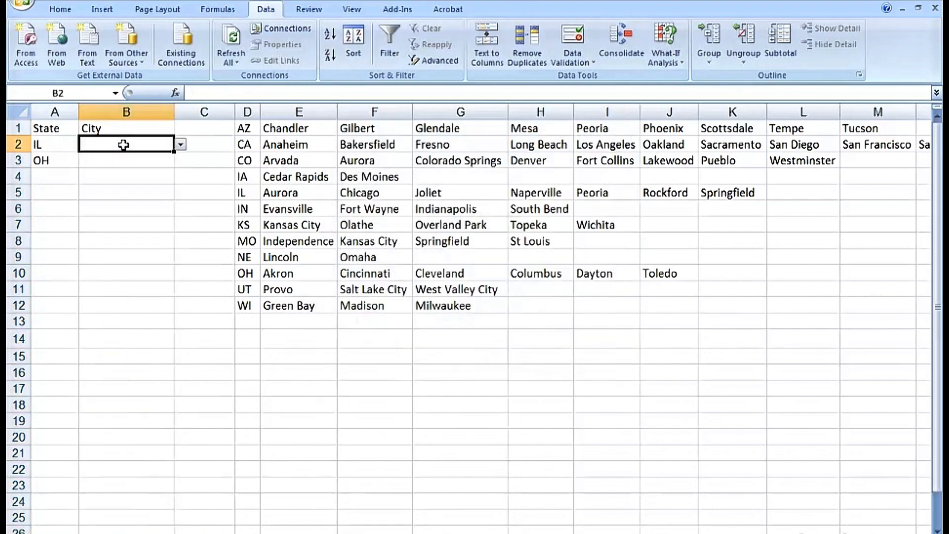
left_click(181, 145)
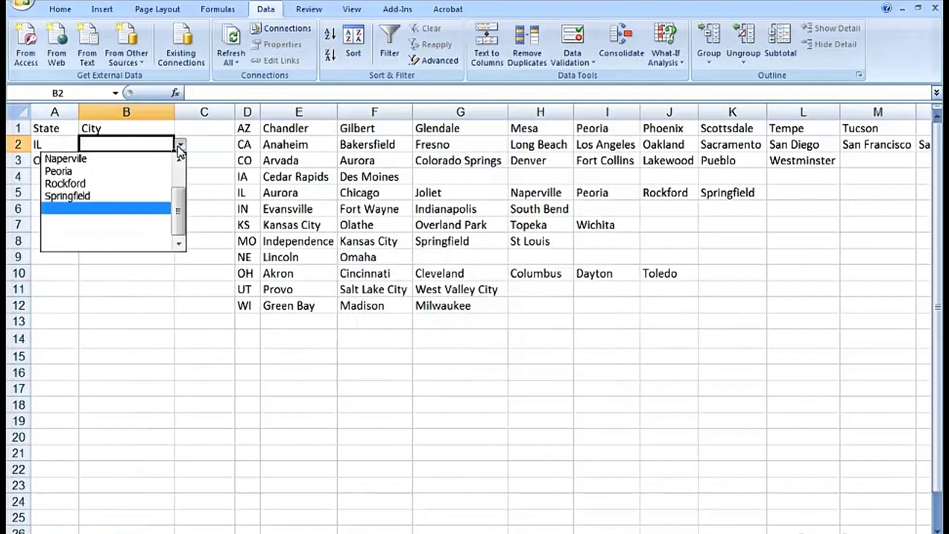
scroll(174, 185, "up", 3)
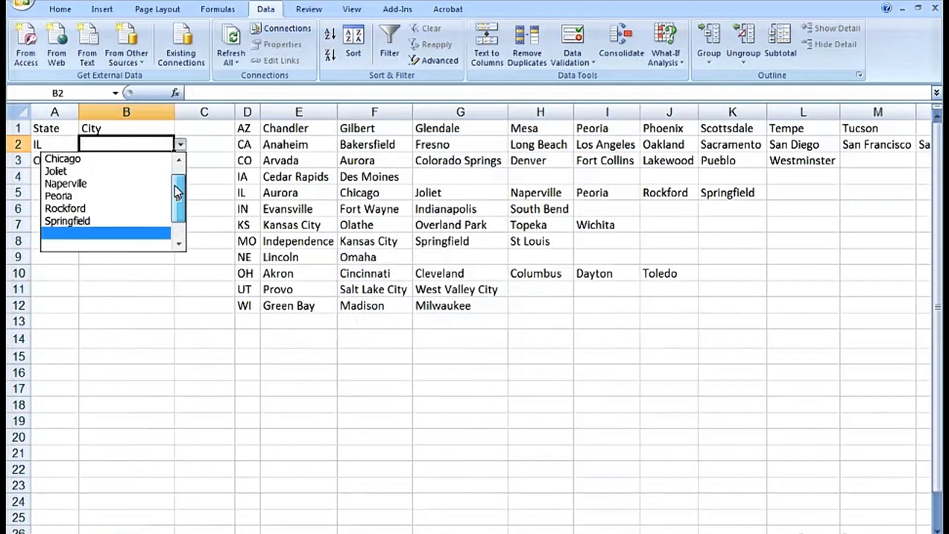
left_click(94, 172)
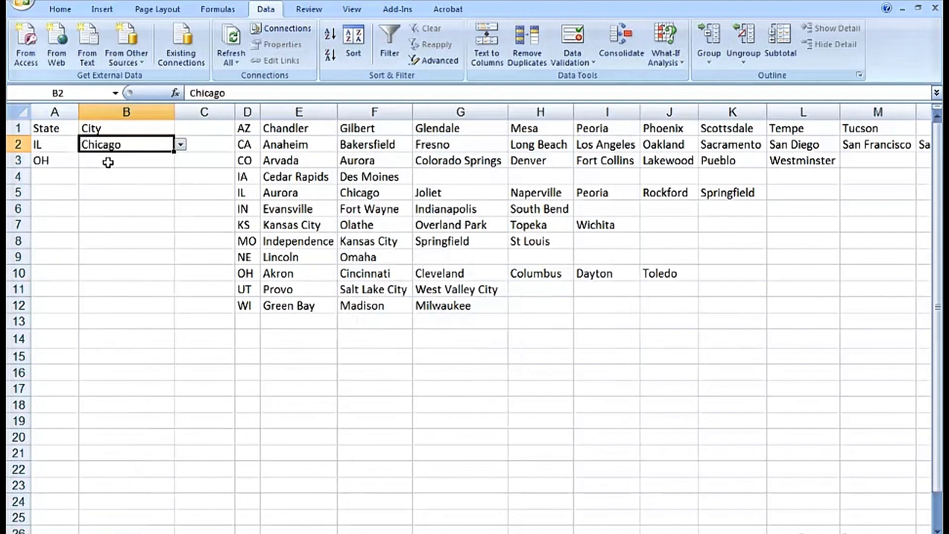
left_click(105, 160)
left_click(181, 161)
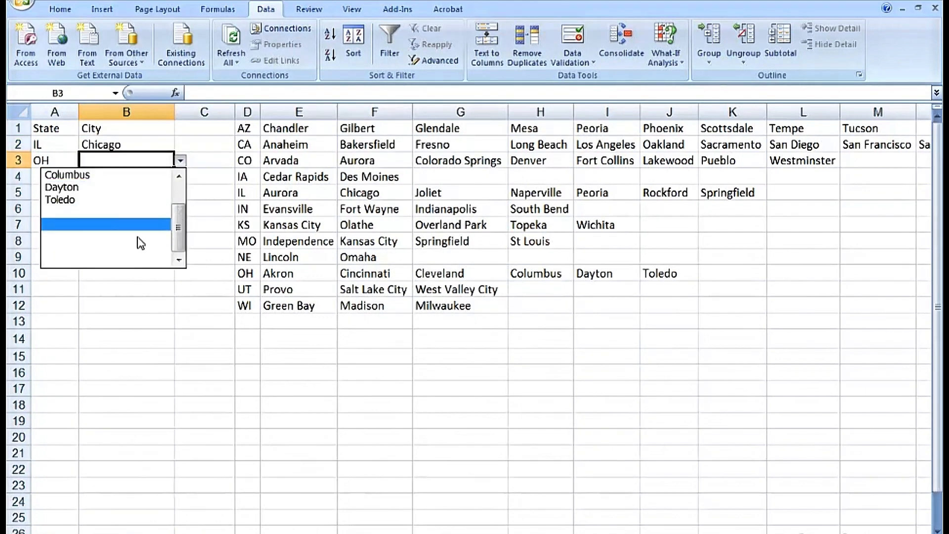
left_click_drag(179, 224, 179, 200)
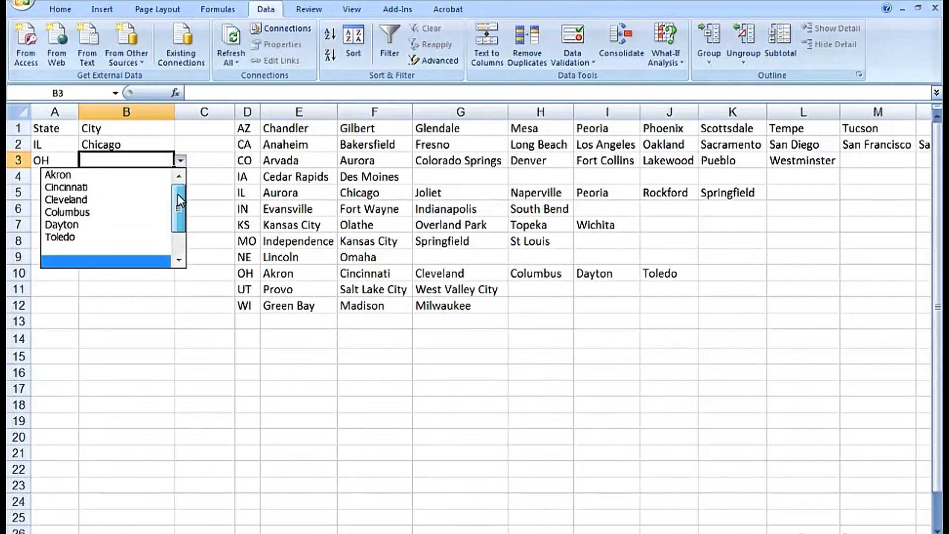
left_click(90, 187)
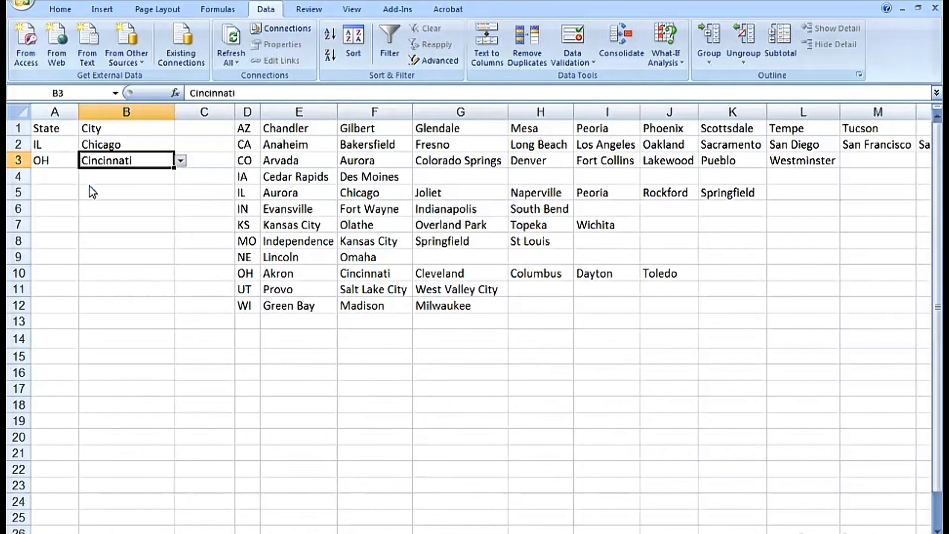
Choose CO as the state in A4 and Denver as its city in B4 from the drop-down lists.
key("Return")
left_click(86, 177)
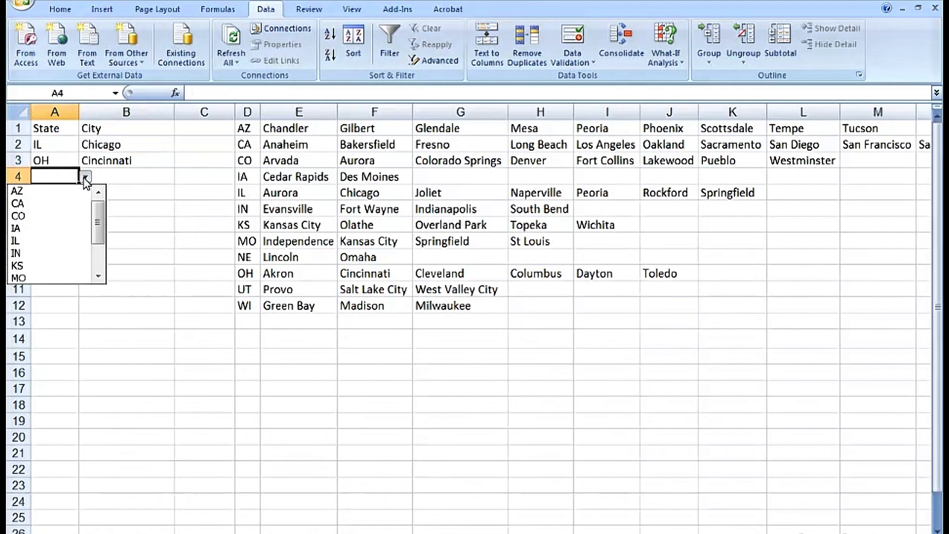
left_click(30, 214)
left_click(138, 177)
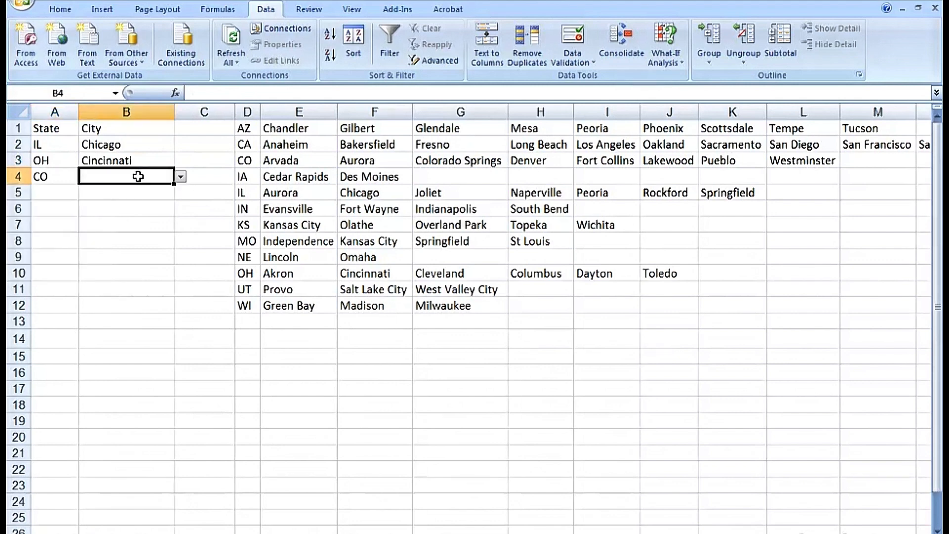
left_click(180, 176)
left_click_drag(181, 219, 182, 186)
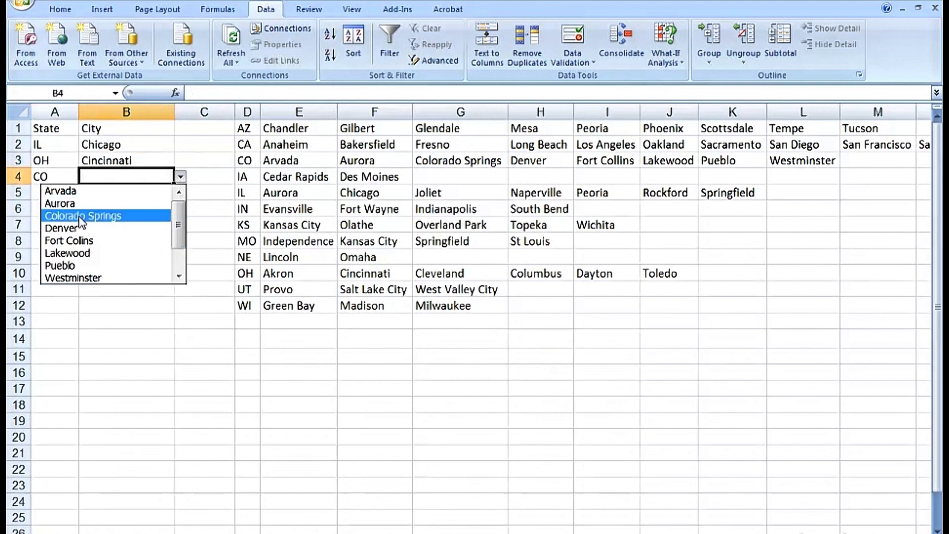
left_click(73, 227)
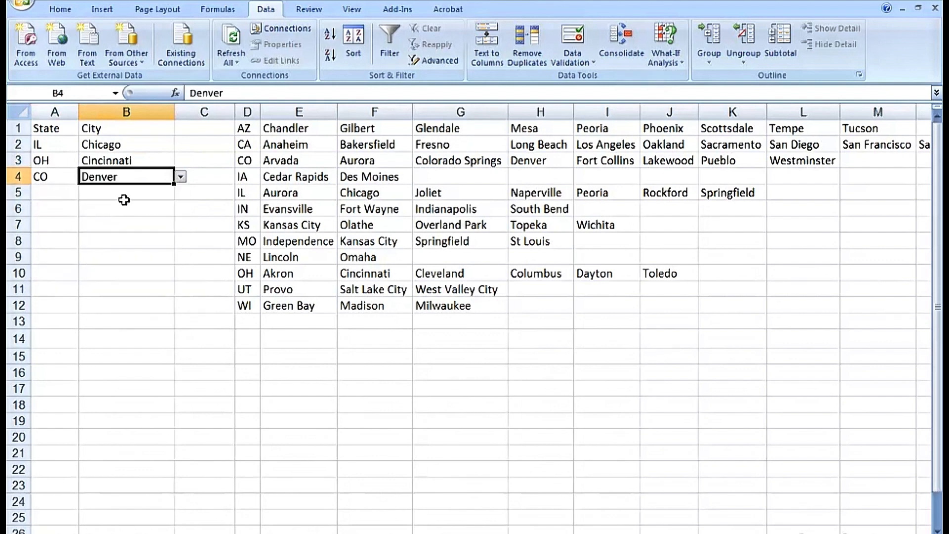
Examine the blank cells G4:H4 that follow the Iowa cities in row 4.
left_click(450, 176)
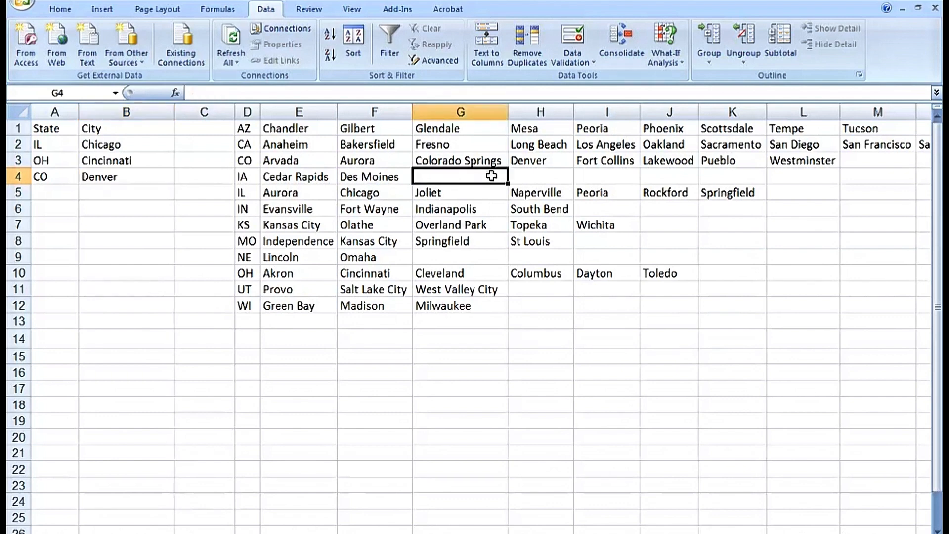
left_click_drag(491, 176, 515, 176)
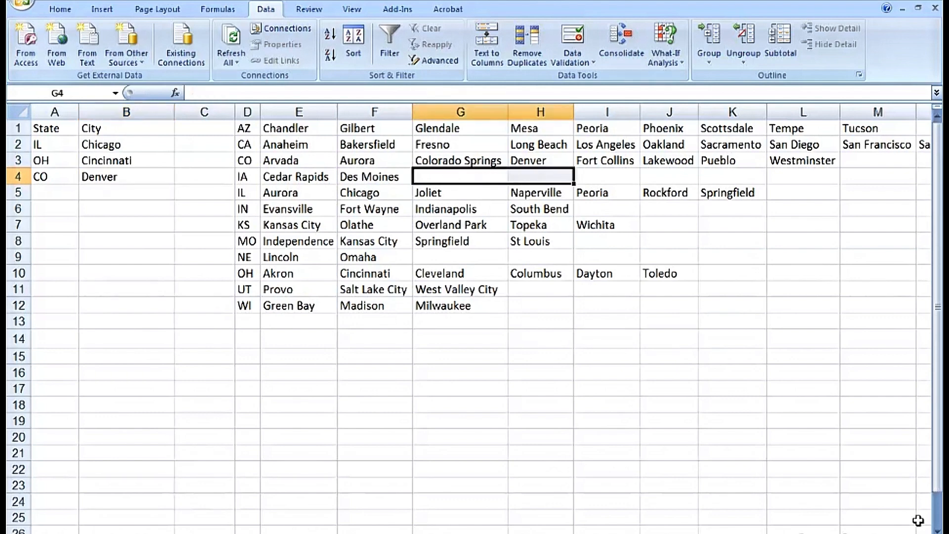
Select only the blank cells within the state and city table D1:O12 using Go To Special with Blanks.
scroll(481, 318, "right", 2)
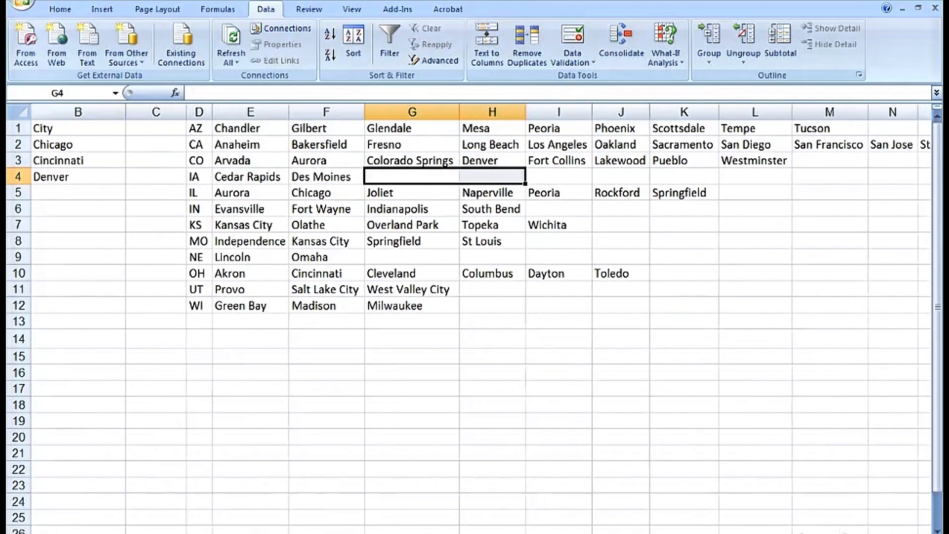
scroll(601, 413, "right", 1)
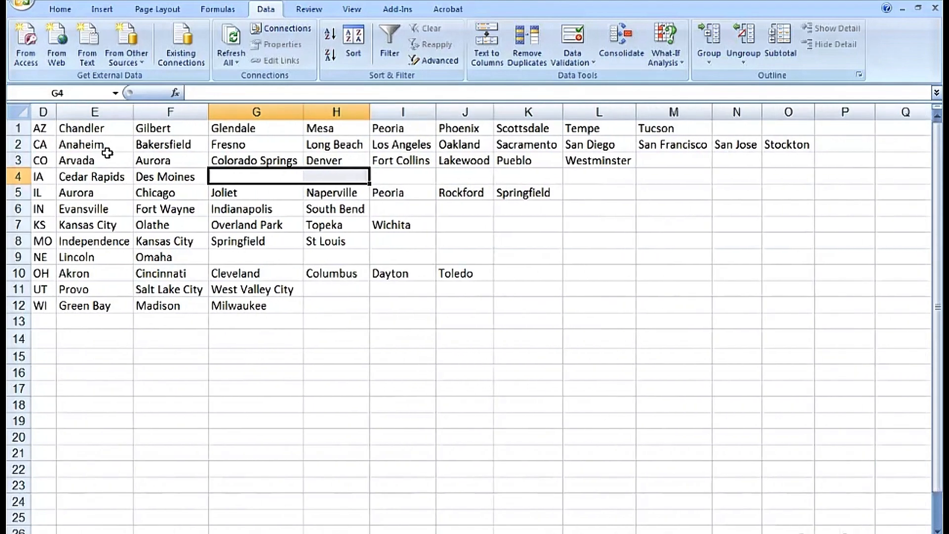
left_click_drag(47, 127, 802, 302)
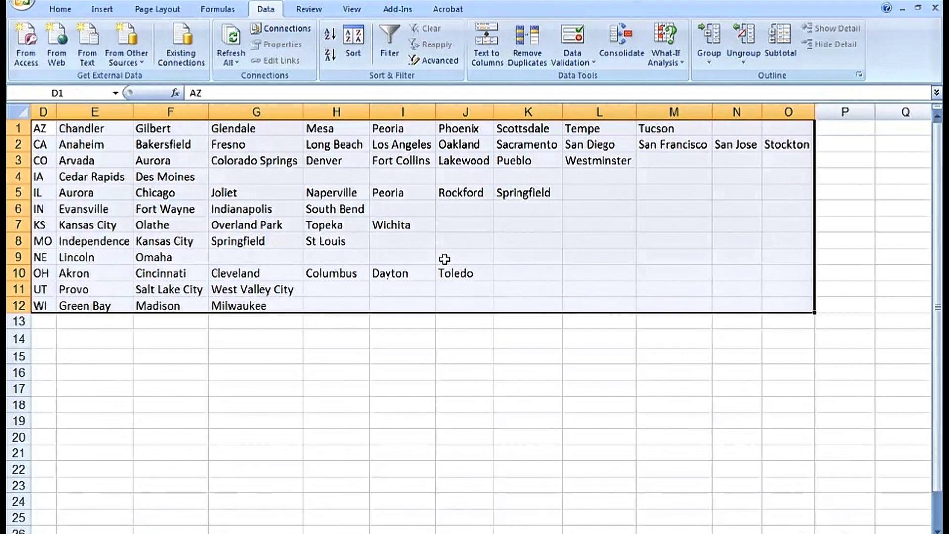
left_click(59, 12)
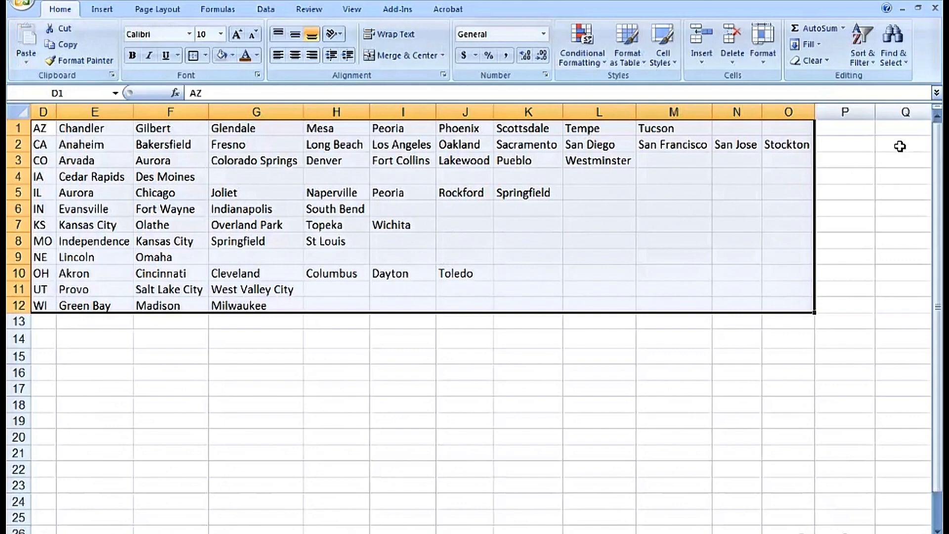
left_click(893, 51)
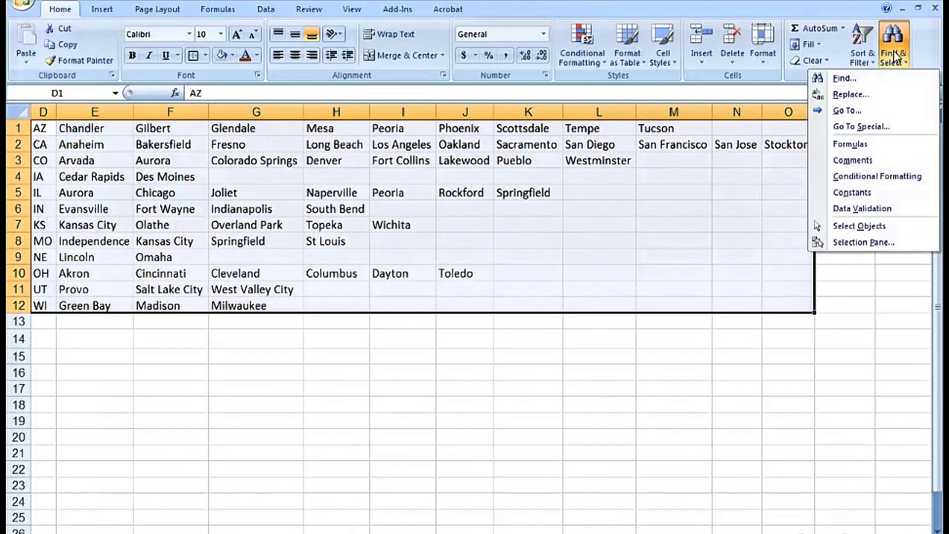
left_click(863, 129)
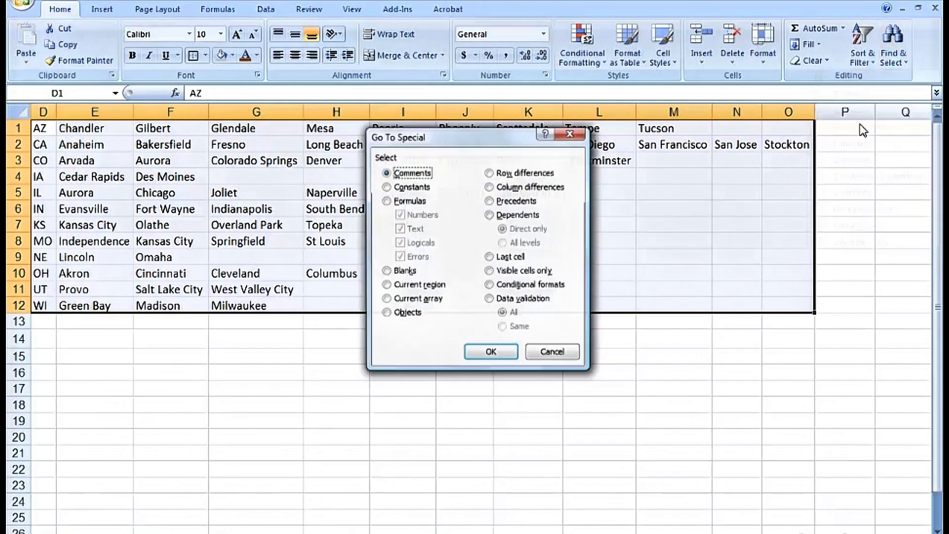
left_click(405, 272)
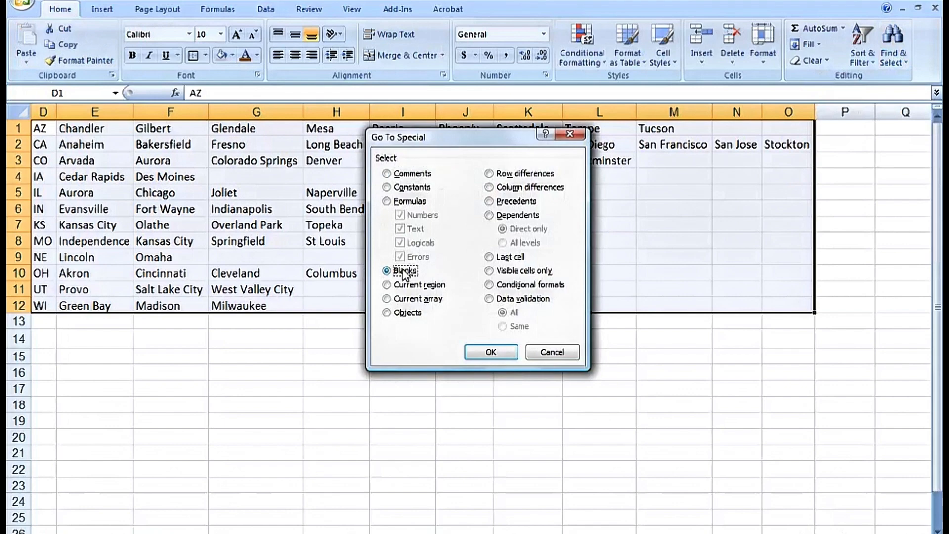
left_click(489, 353)
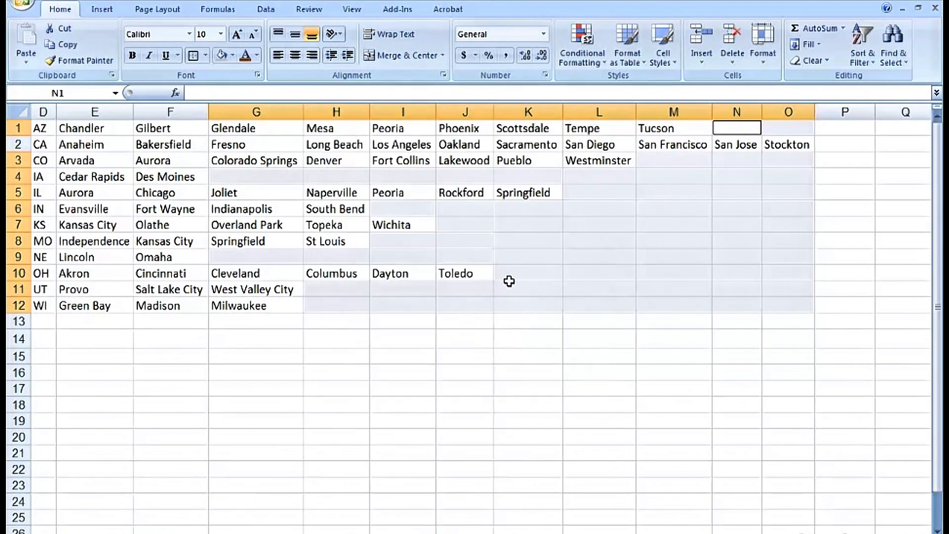
Delete the selected blank cells from the city table, shifting cells left.
right_click(523, 212)
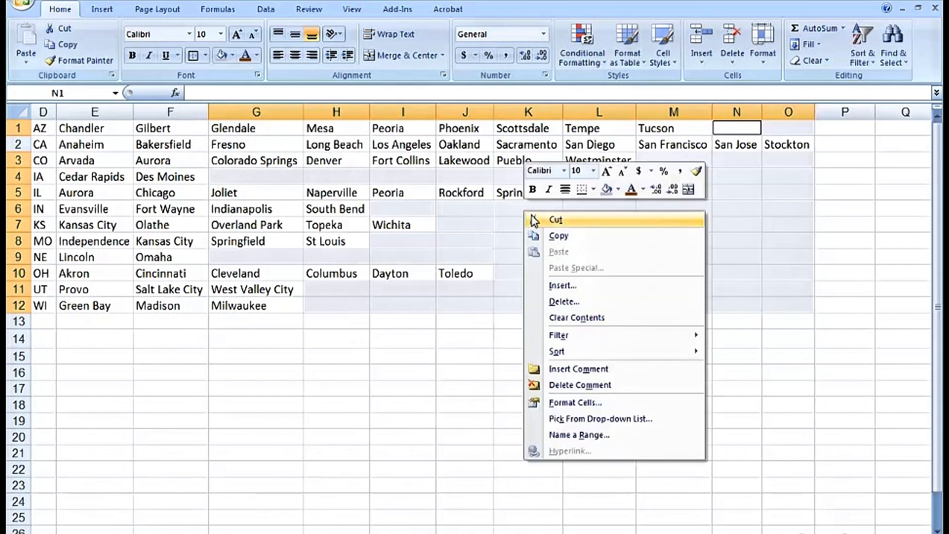
left_click(559, 302)
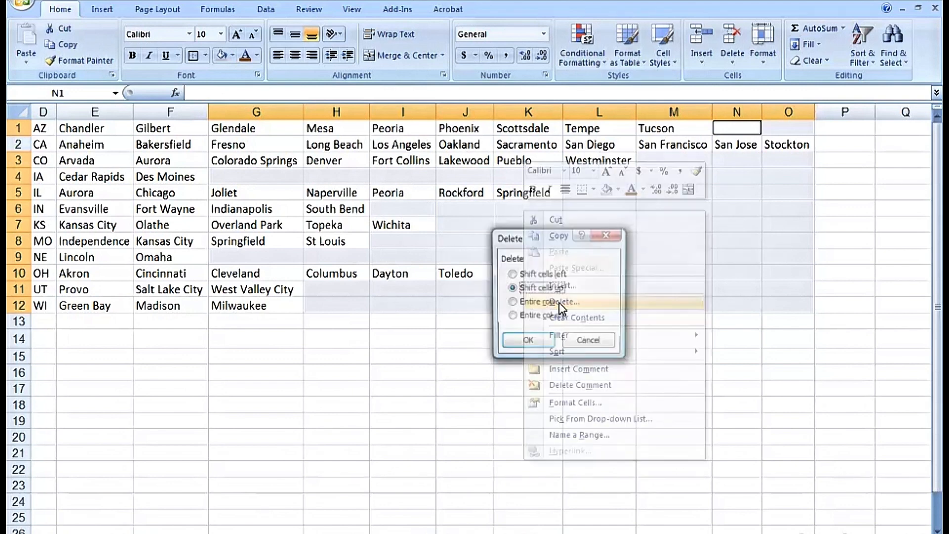
left_click(513, 275)
left_click(531, 342)
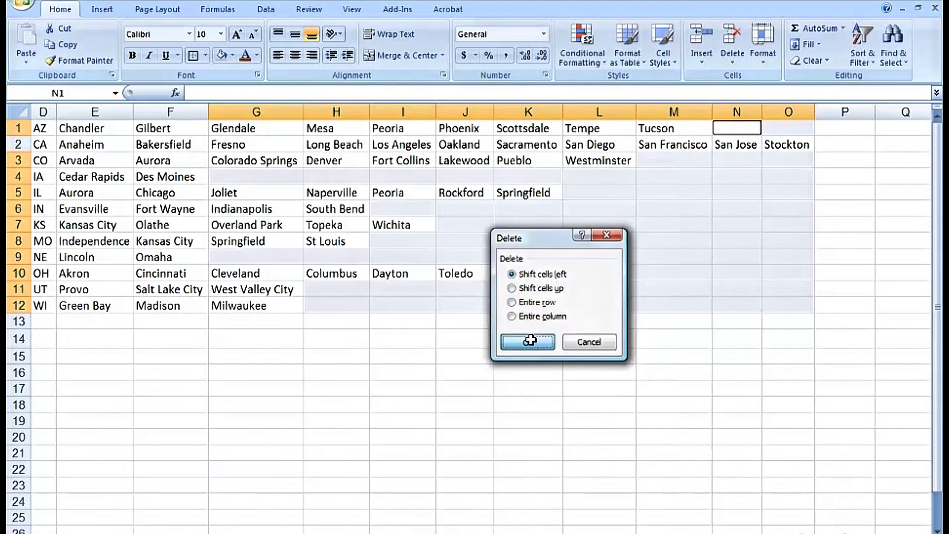
Choose IL as the state in A5 and review the dependent city list in B5.
left_click_drag(857, 533, 835, 532)
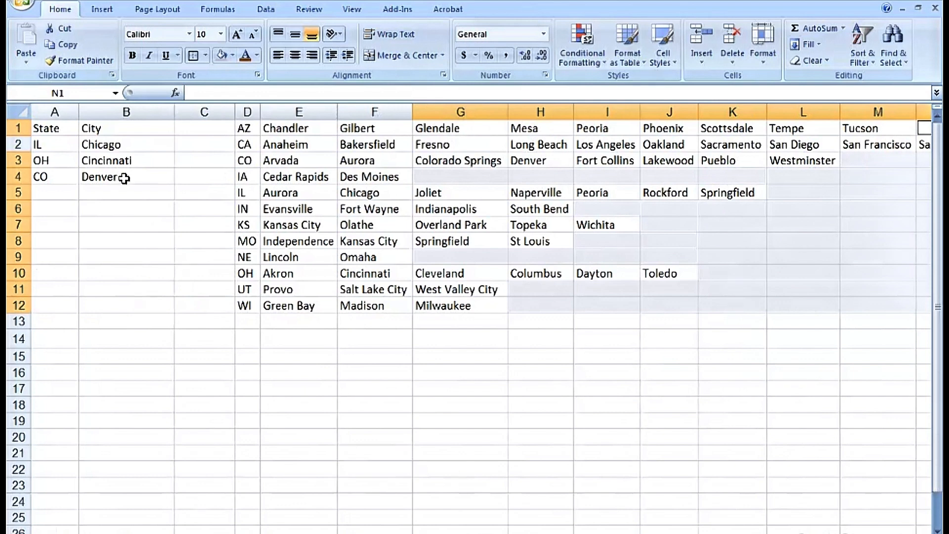
left_click(59, 192)
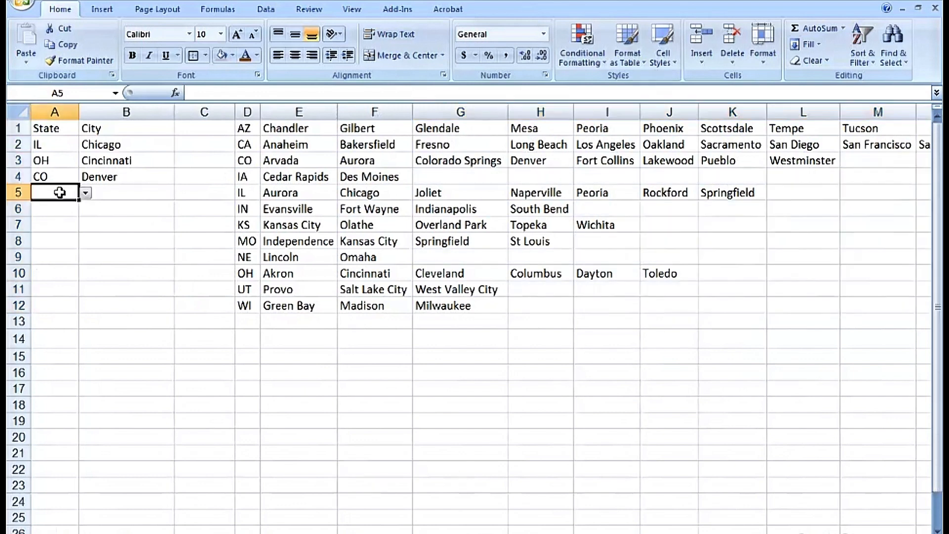
left_click(86, 193)
left_click(37, 260)
left_click(154, 191)
left_click(179, 192)
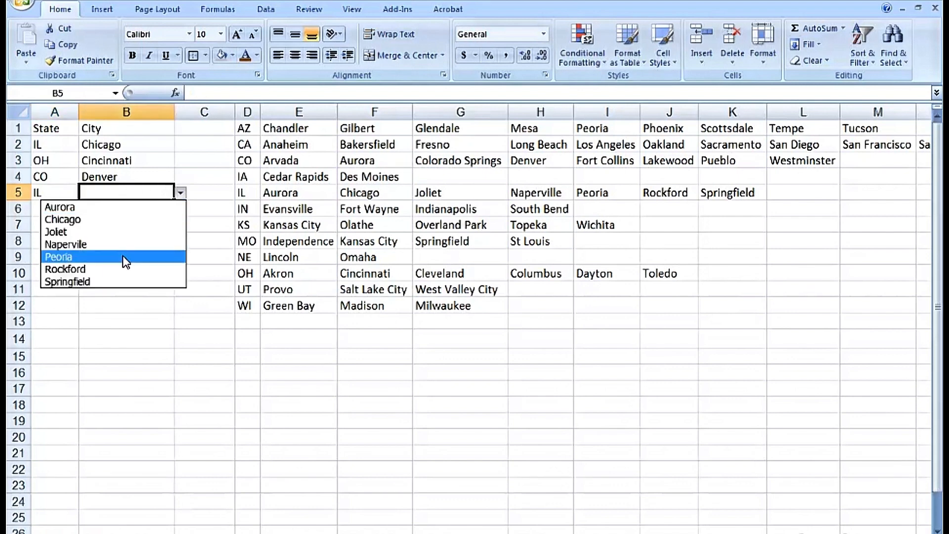
left_click(52, 192)
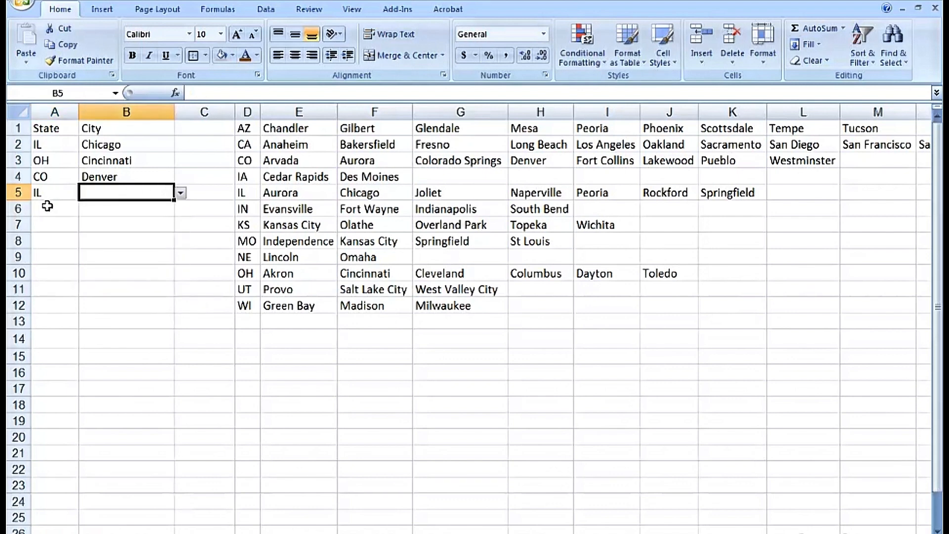
Choose KS as the state in A6 and Topeka as its city in B6 from the drop-down lists.
left_click(48, 208)
left_click(85, 209)
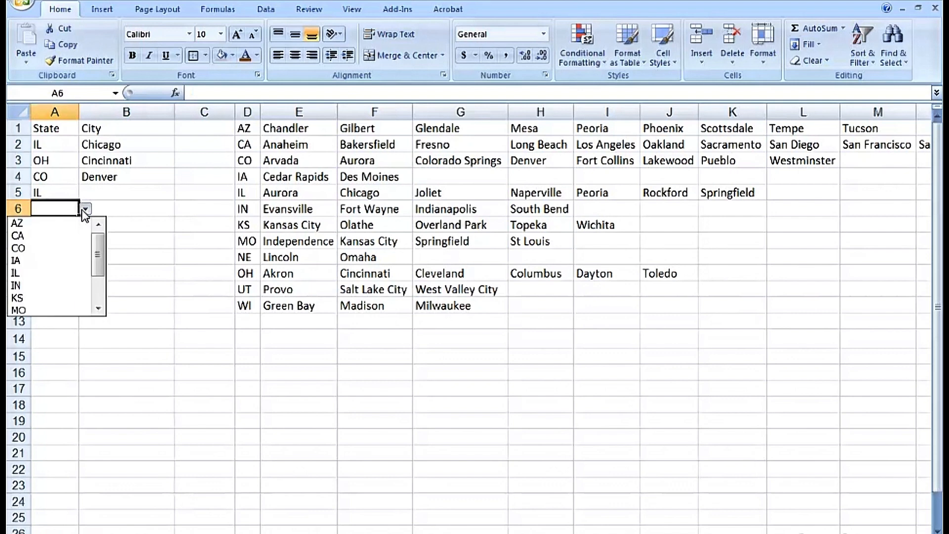
left_click(58, 298)
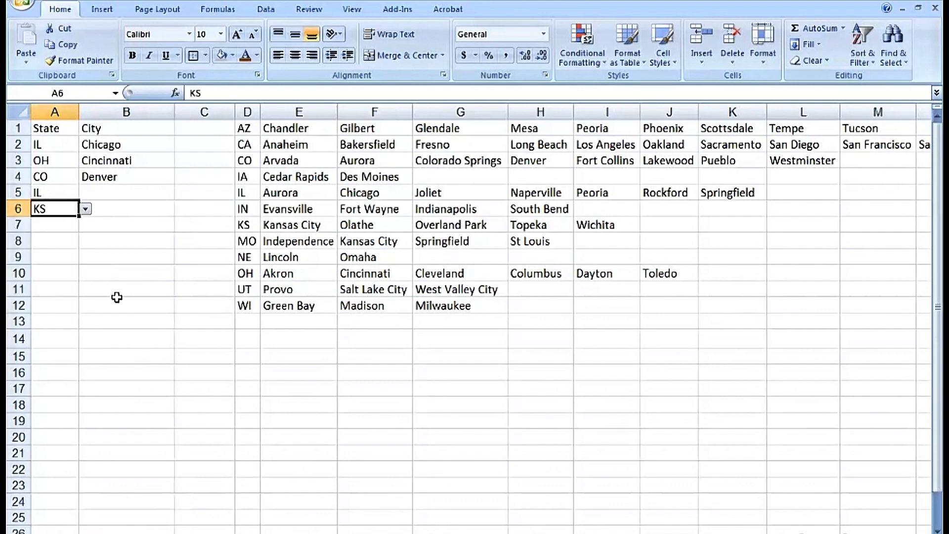
left_click(148, 208)
left_click(179, 209)
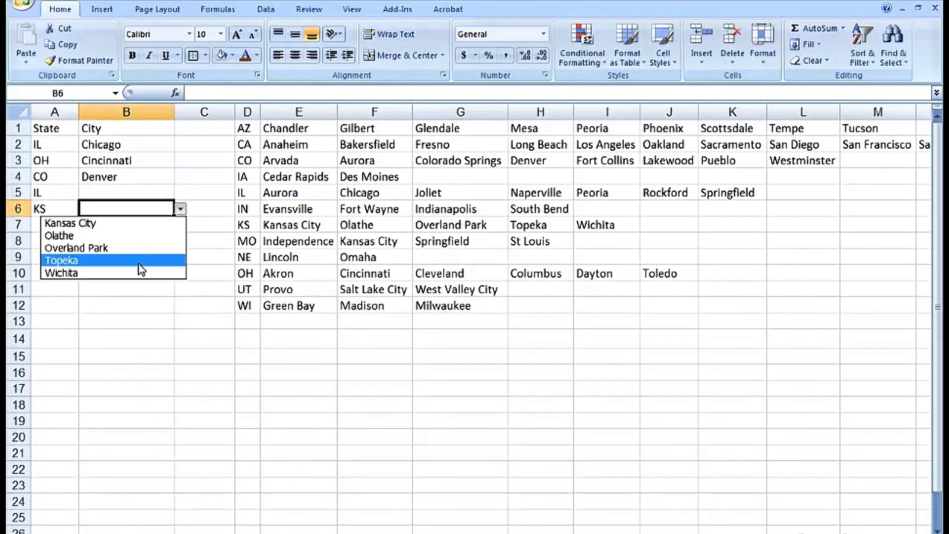
left_click(137, 262)
Choose Joliet as the city in B5 from the dependent drop-down list.
left_click(150, 190)
left_click(181, 195)
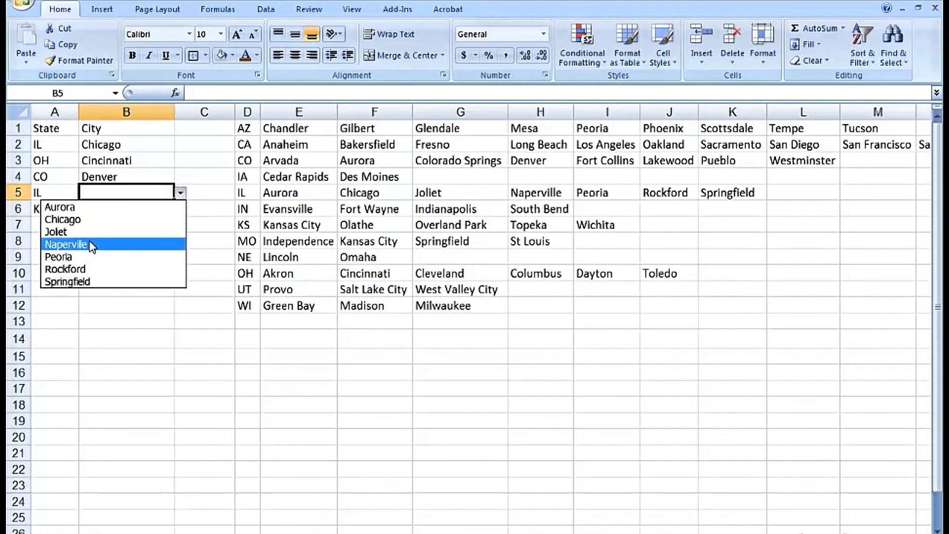
left_click(79, 231)
Inspect the State and City header cells A1 and B1 and the first city cell B2.
left_click(56, 130)
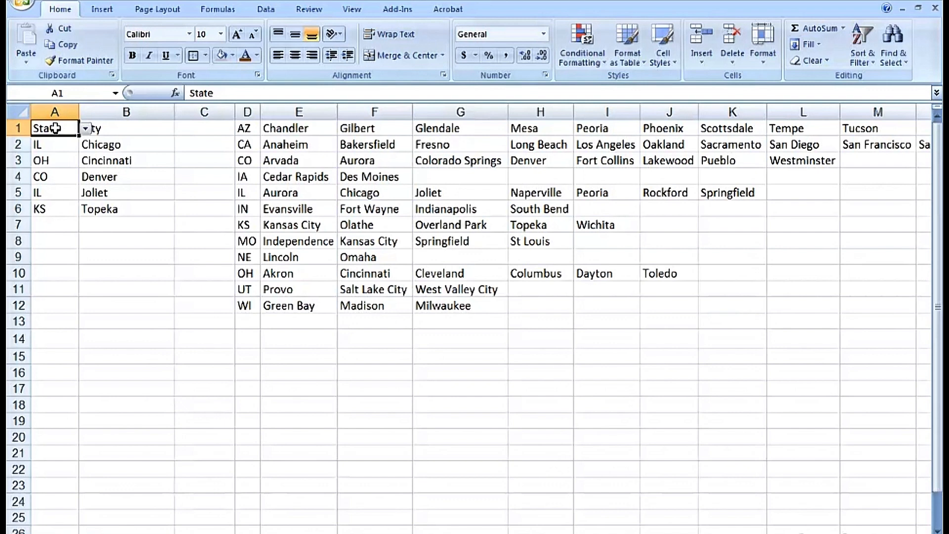
left_click(116, 144)
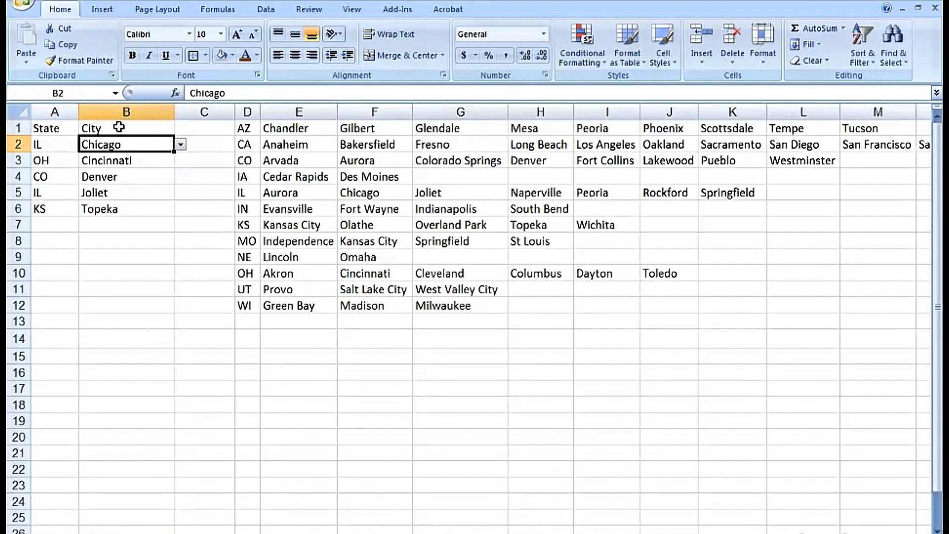
left_click(119, 127)
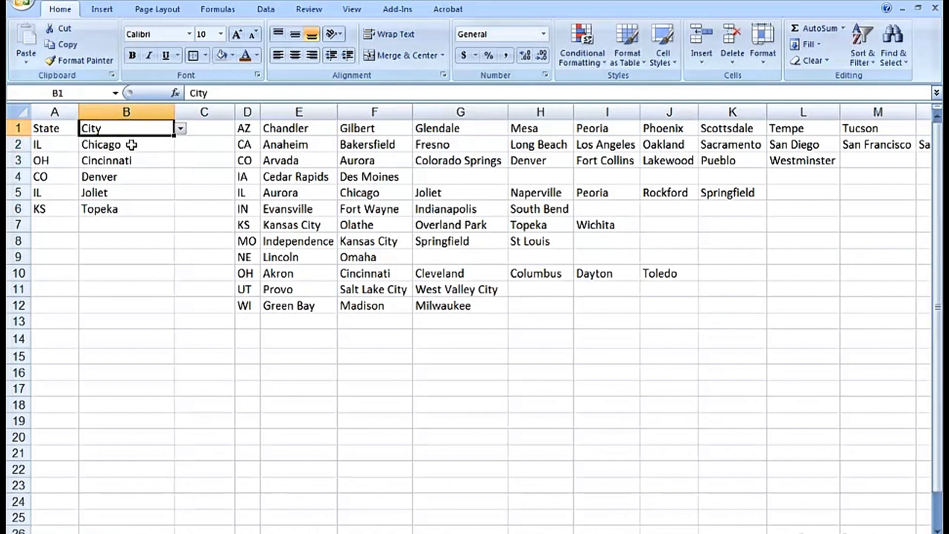